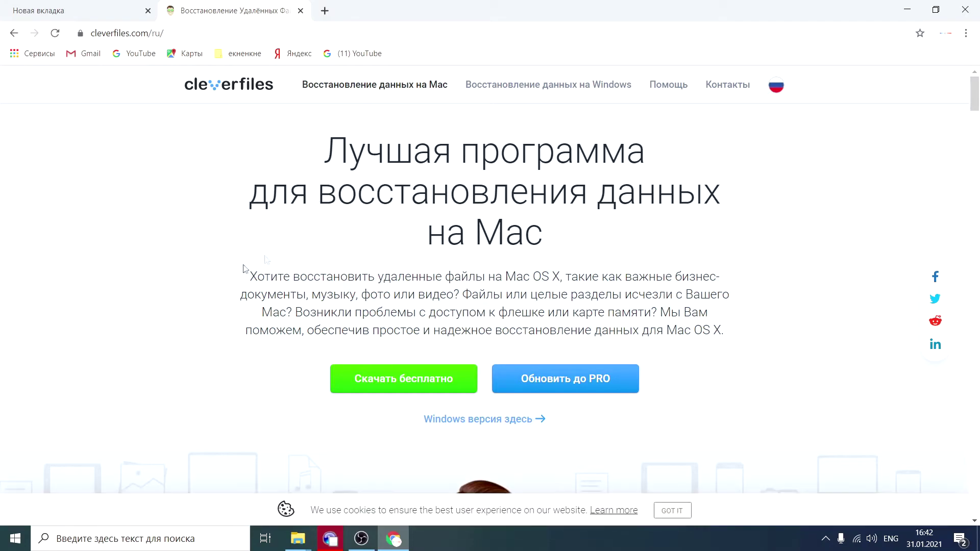
# Reduce the page zoom to 75% and look through the Disk Drill features for Mac on the CleverFiles page.
pyautogui.scroll(-5, 213, 220)
pyautogui.scroll(6, 213, 220)
pyautogui.hotkey('ctrl', '-')
pyautogui.hotkey('ctrl', '-')
pyautogui.hotkey('ctrl', '-')
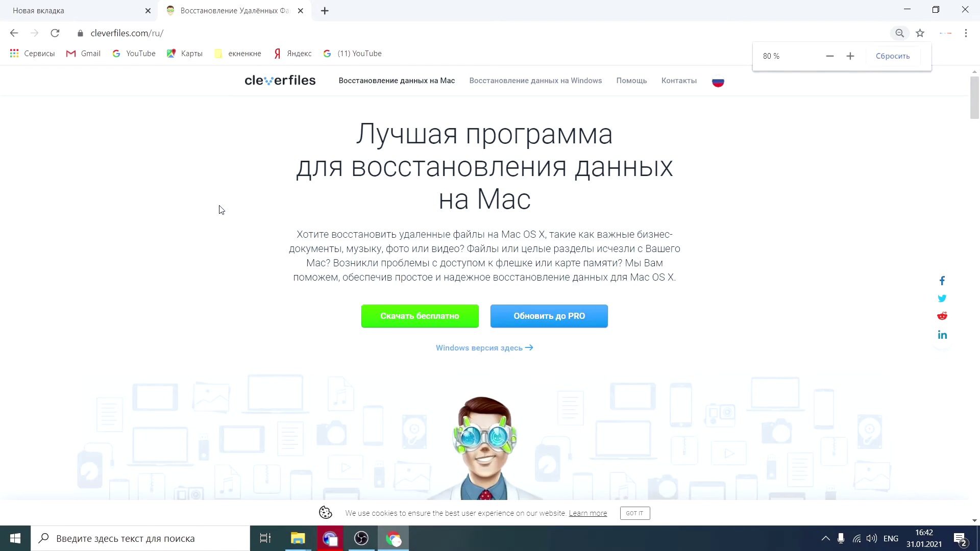
pyautogui.scroll(-10, 523, 261)
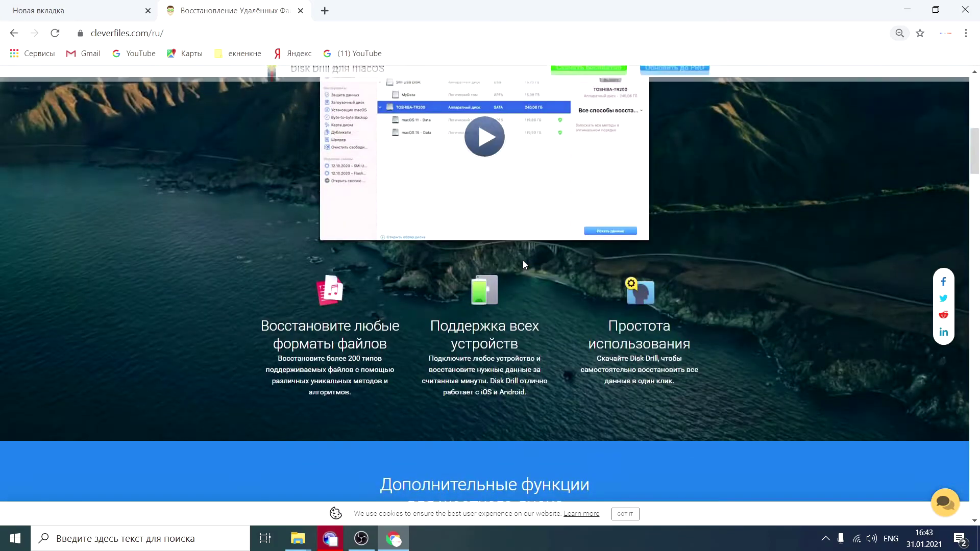
pyautogui.scroll(3, 525, 265)
pyautogui.scroll(8, 525, 265)
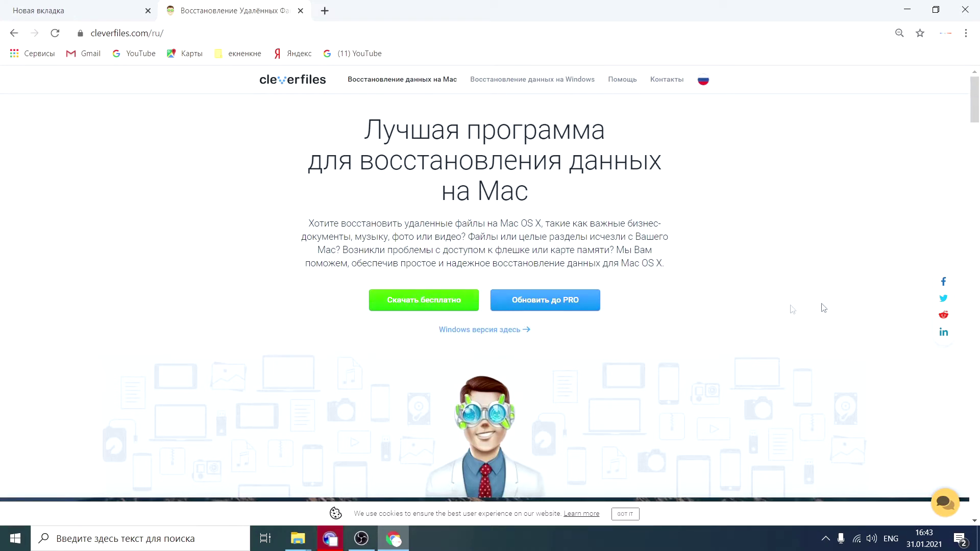
# Go to the Windows version of Disk Drill and start its free download.
pyautogui.click(481, 333)
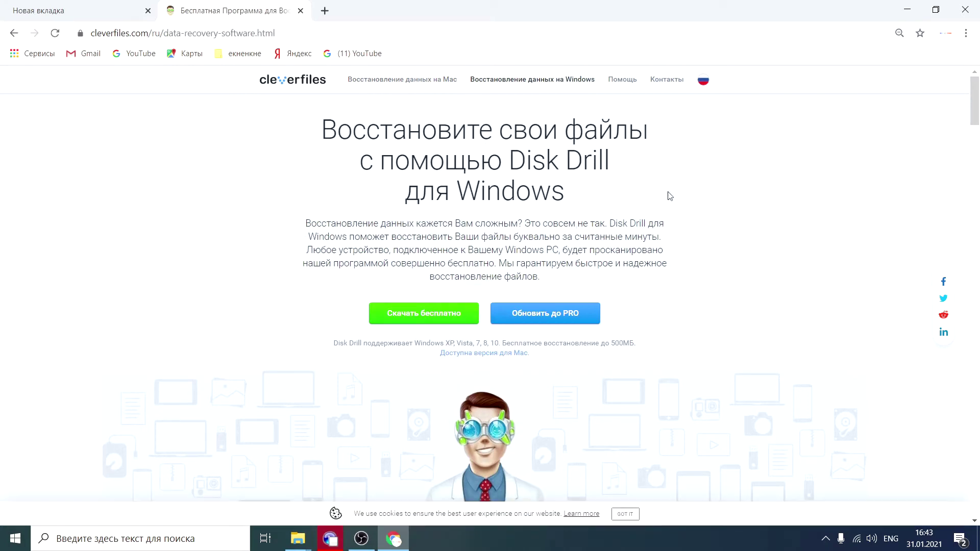
pyautogui.scroll(-1, 463, 259)
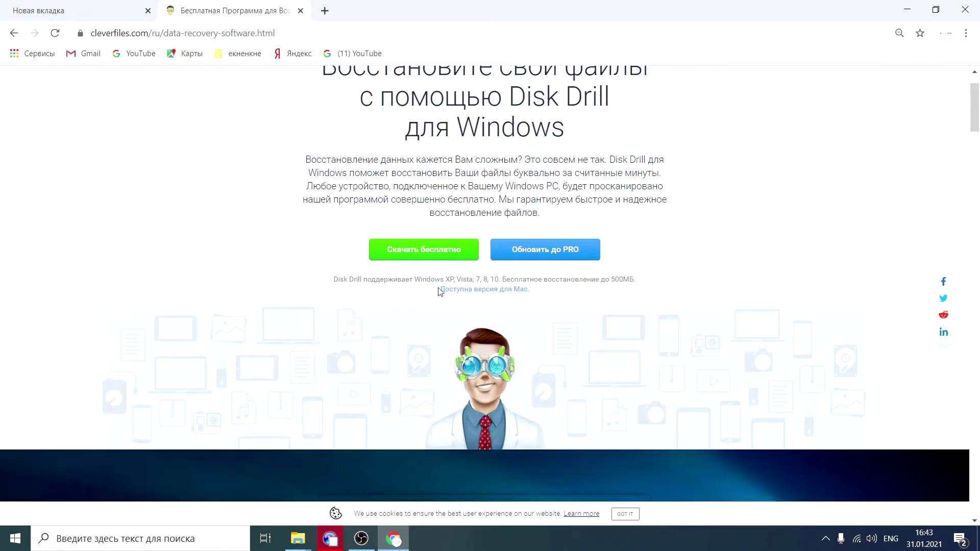
pyautogui.click(434, 251)
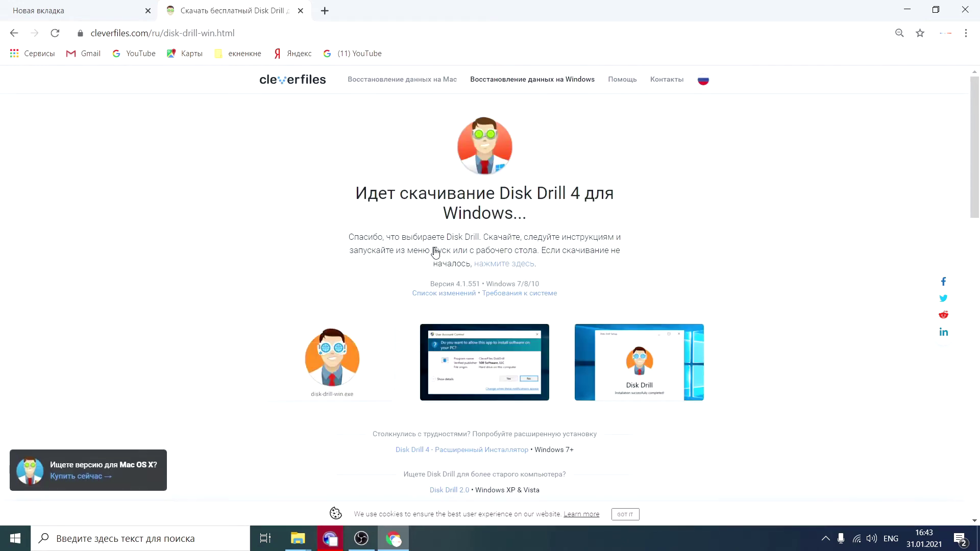
# Look through the Disk Drill download page and check the installer's progress in the browser's downloads list.
pyautogui.scroll(-1, 435, 252)
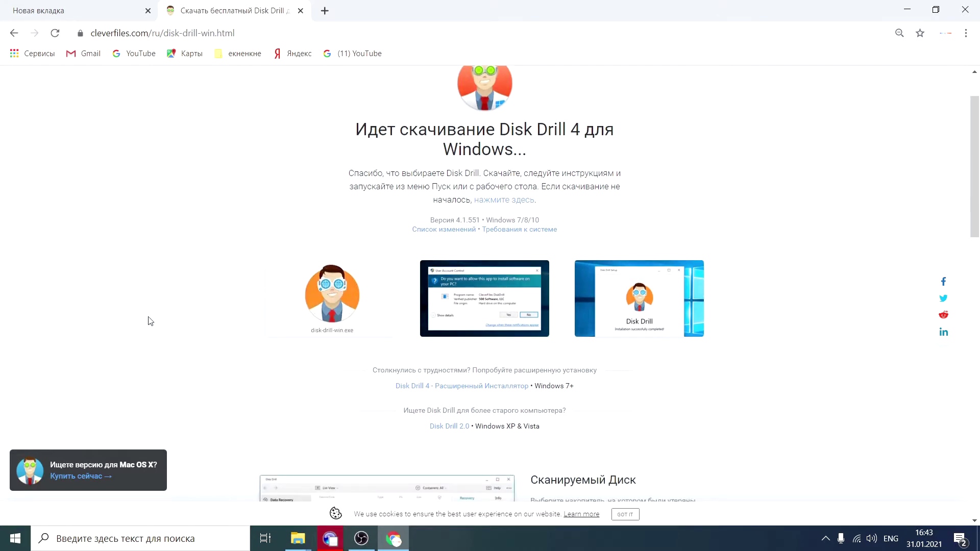
pyautogui.scroll(-4, 151, 321)
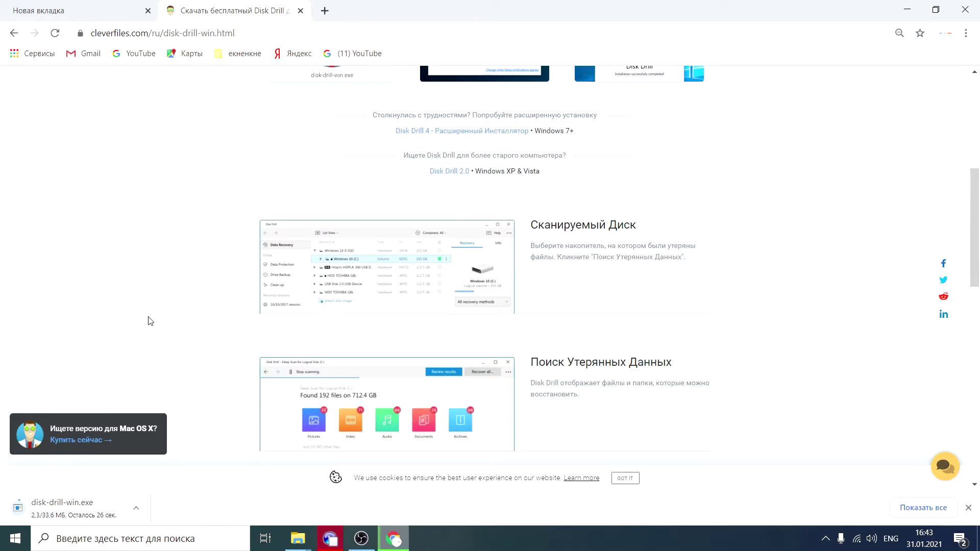
pyautogui.scroll(-5, 151, 321)
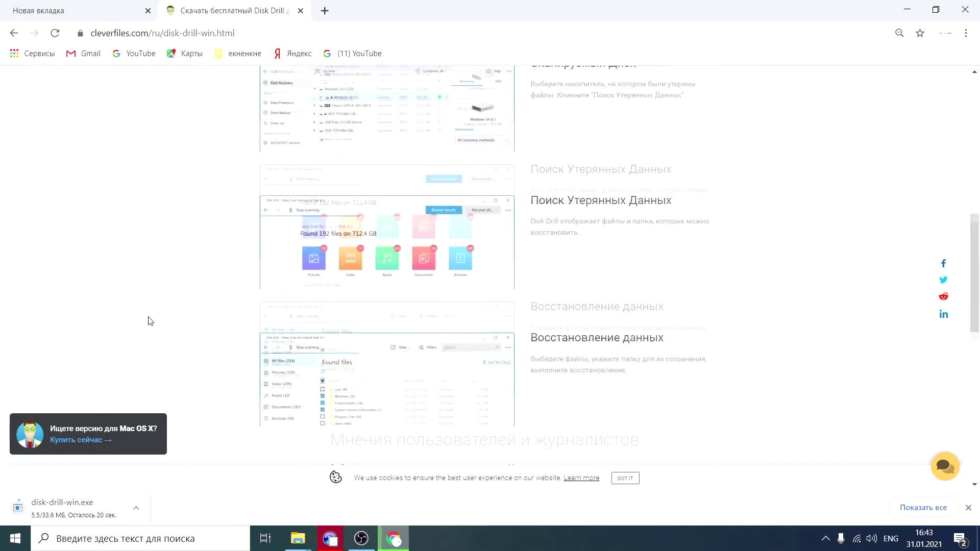
pyautogui.scroll(10, 150, 321)
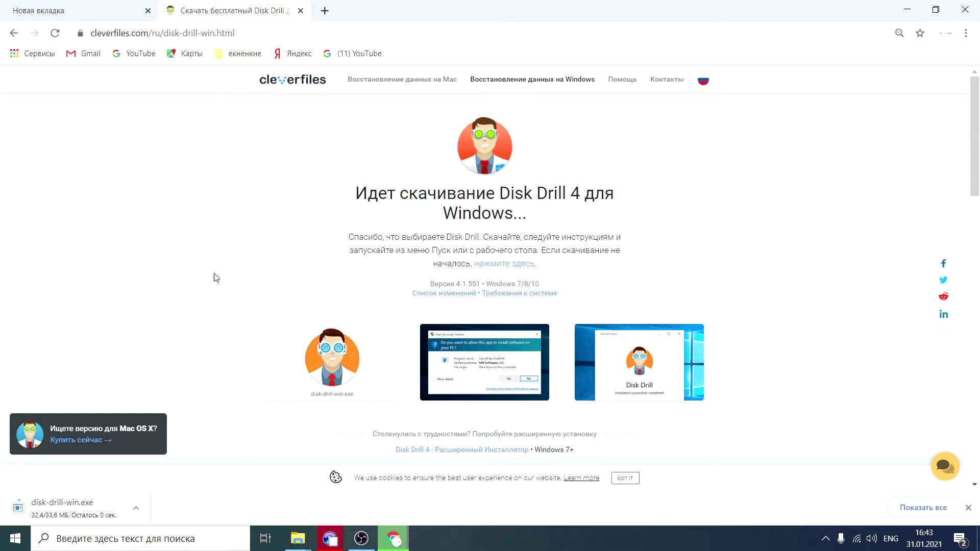
pyautogui.click(966, 32)
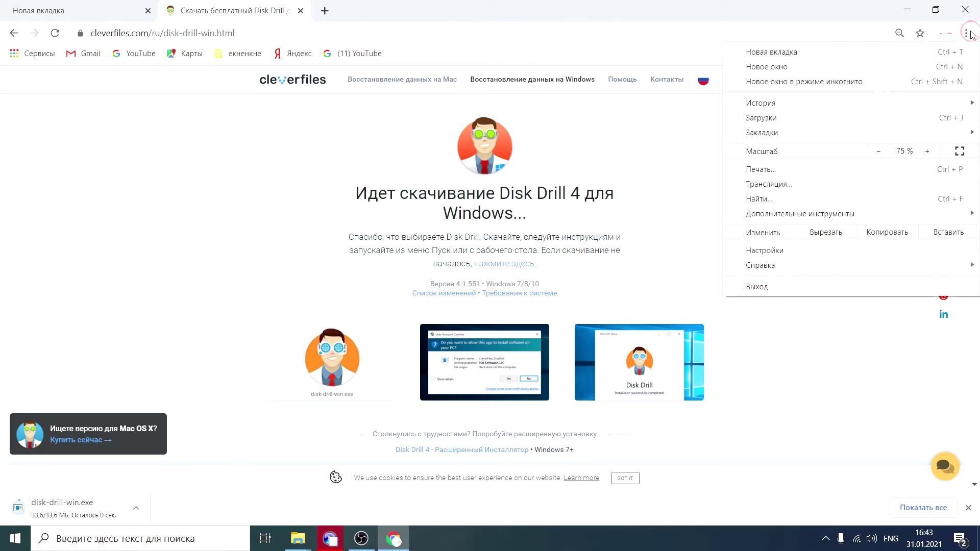
pyautogui.click(799, 121)
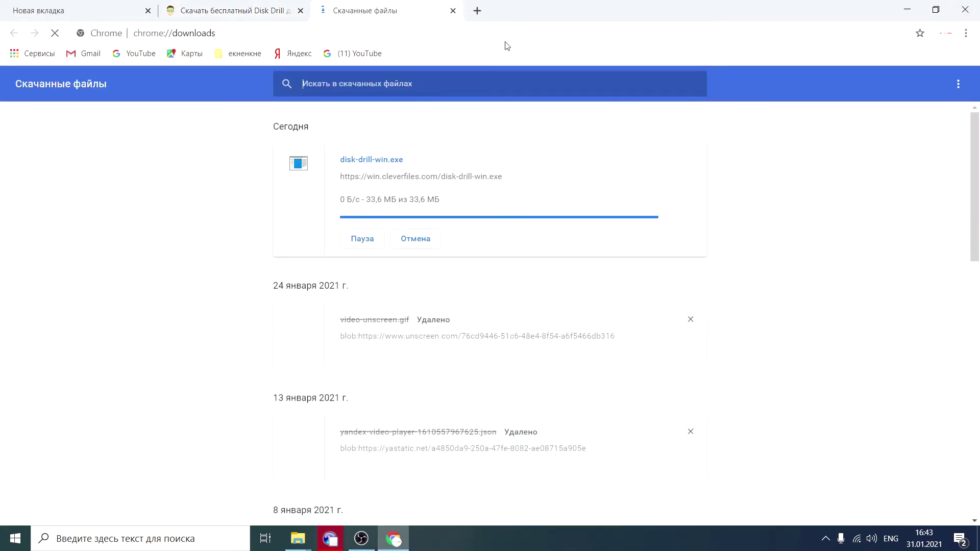
pyautogui.click(245, 10)
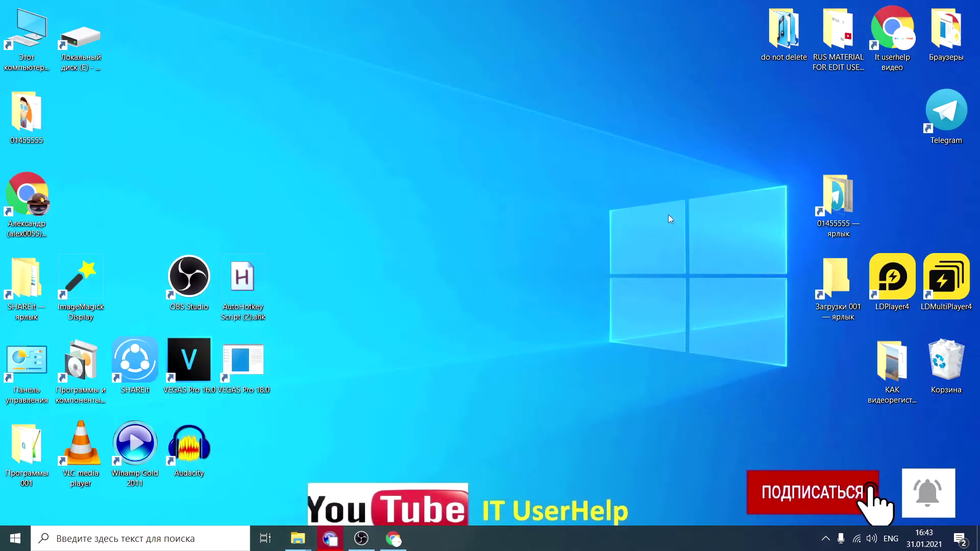
# Open the 01455555 folder on the desktop and delete the Disk Drill shortcut in it.
pyautogui.doubleClick(43, 110)
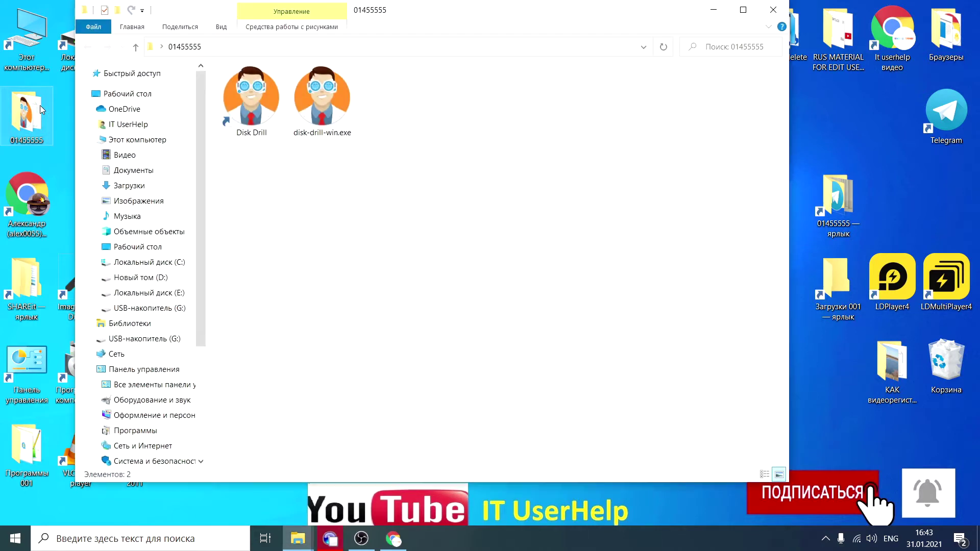
pyautogui.click(248, 135)
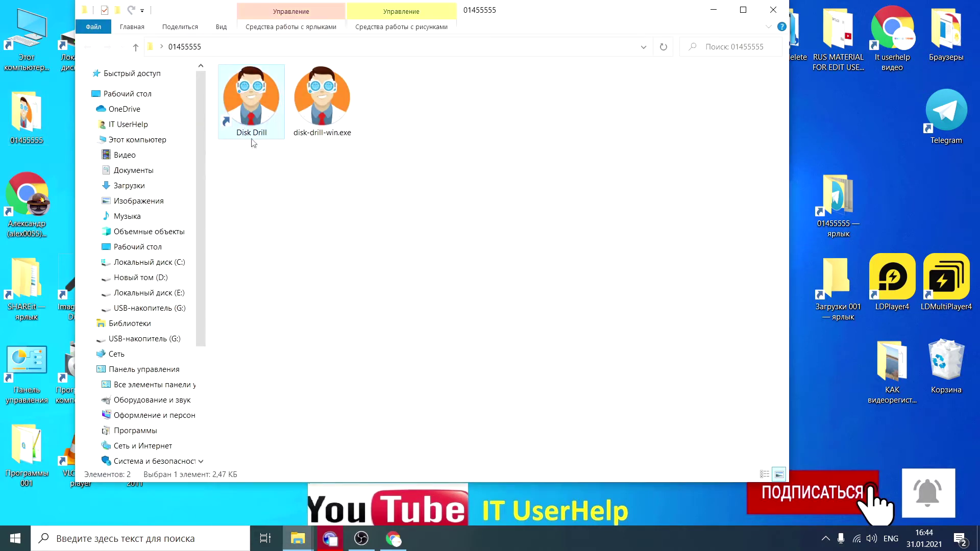
pyautogui.press('Delete')
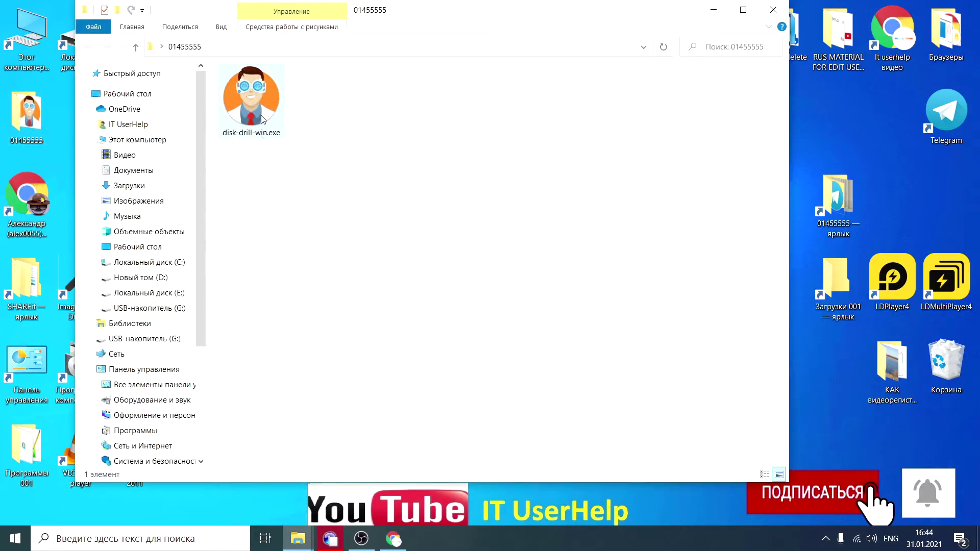
# Run disk-drill-win.exe and install Disk Drill 4.1.551.0.
pyautogui.doubleClick(263, 118)
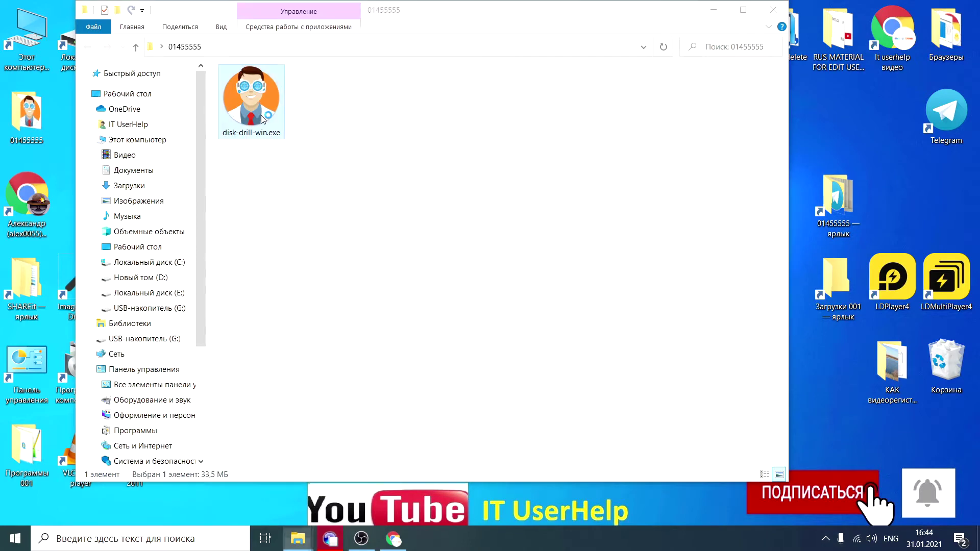
pyautogui.click(713, 12)
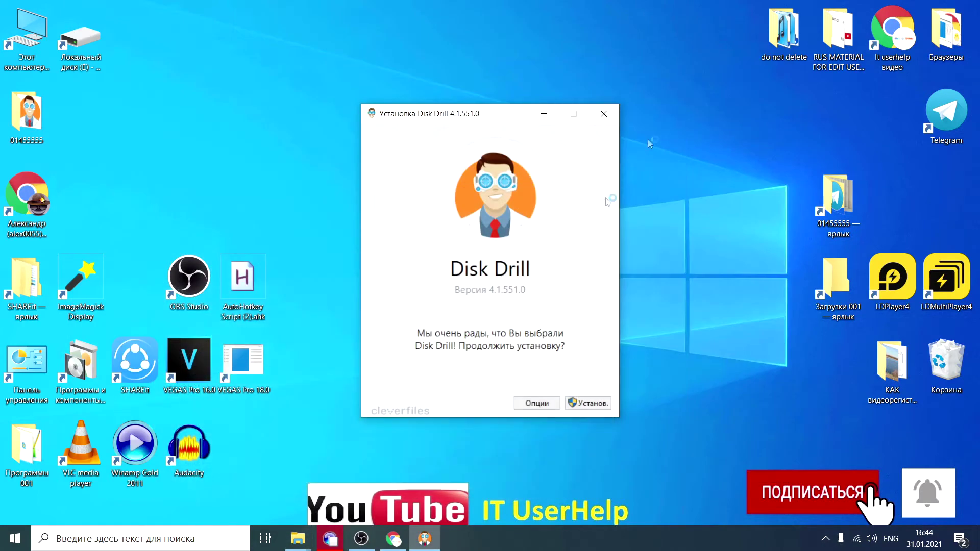
pyautogui.click(549, 387)
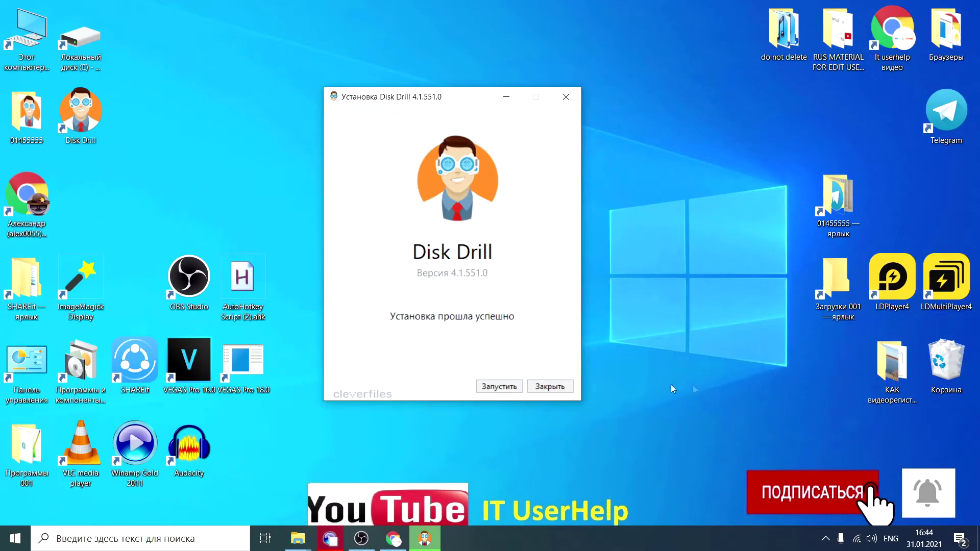
pyautogui.doubleClick(66, 123)
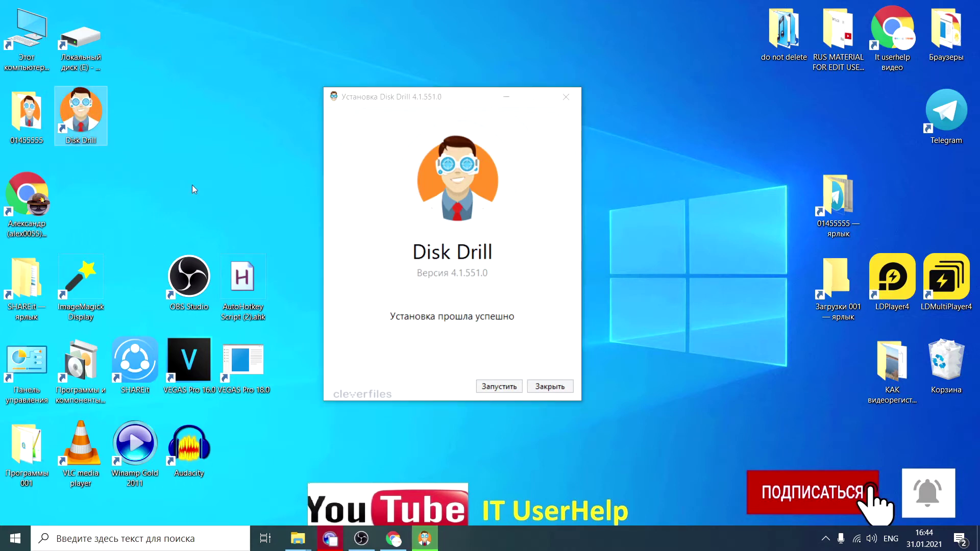
pyautogui.click(15, 538)
pyautogui.scroll(-3, 71, 281)
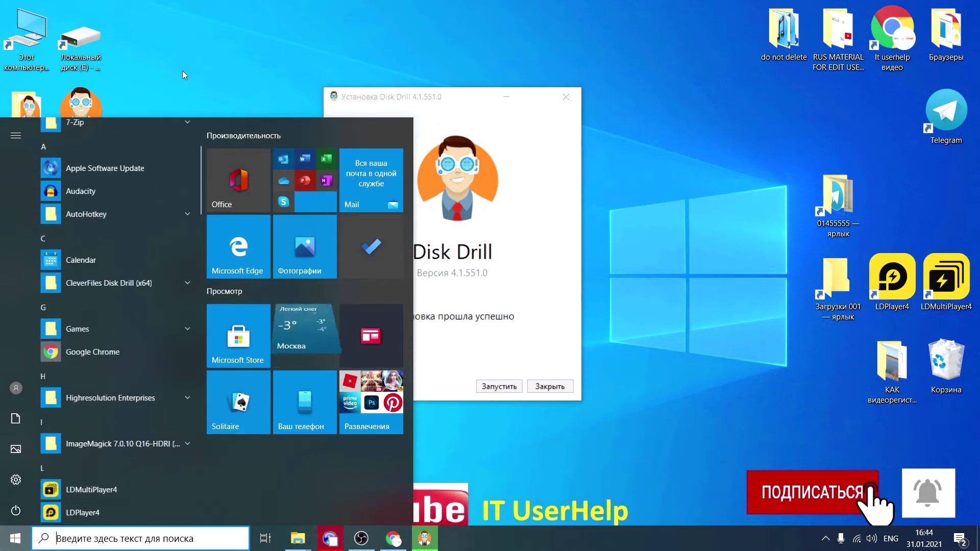
pyautogui.click(470, 345)
pyautogui.click(510, 386)
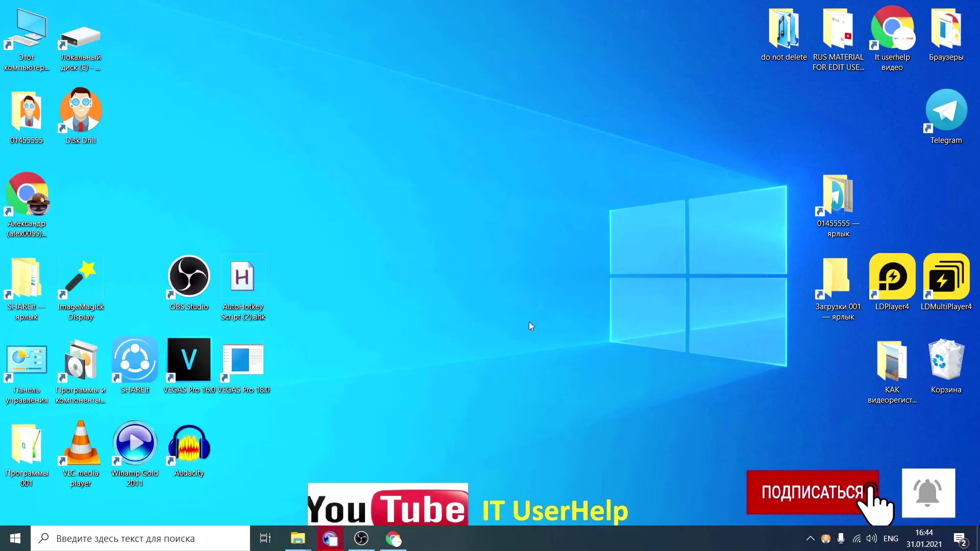
# Dismiss Disk Drill's introductory tip about data locations and select the WDC WD20EARS-00MVWB0 drive.
pyautogui.click(401, 531)
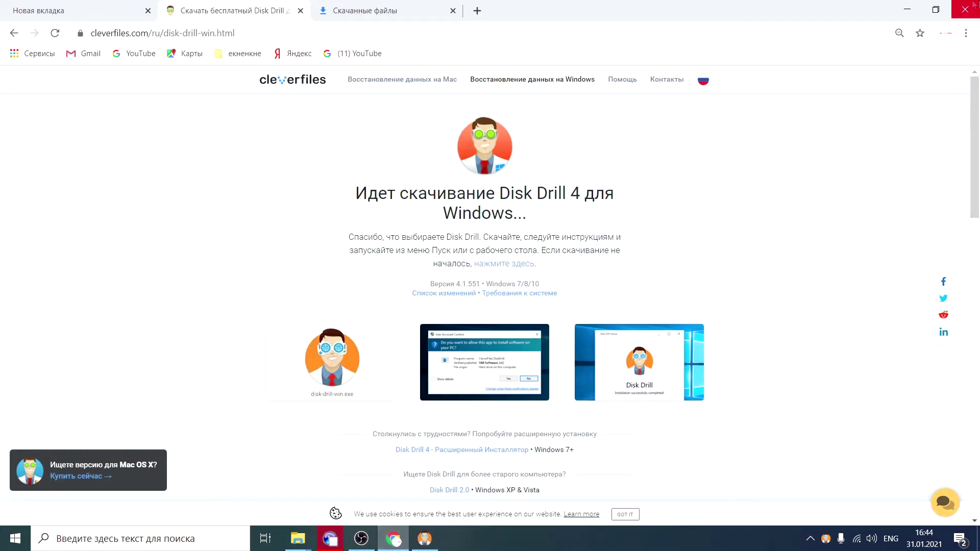
pyautogui.click(906, 9)
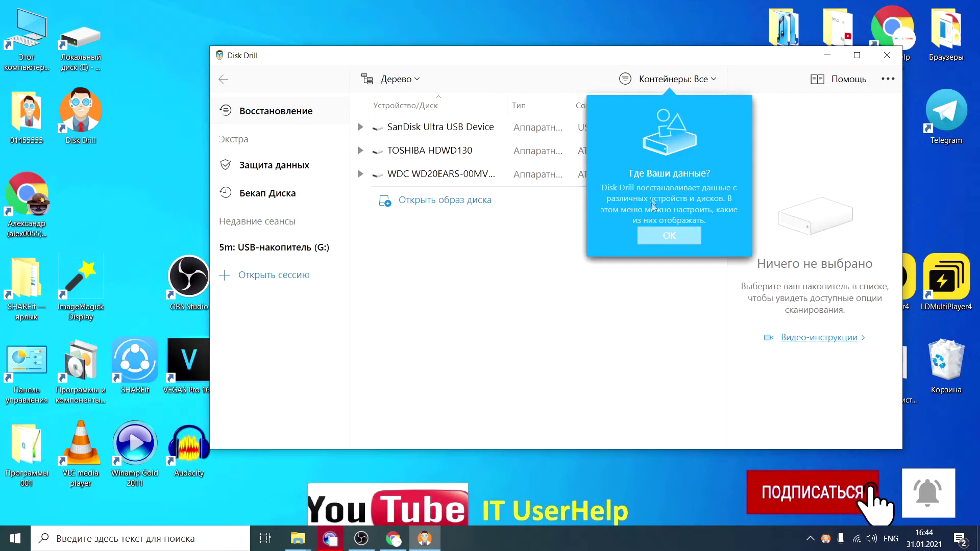
pyautogui.click(674, 240)
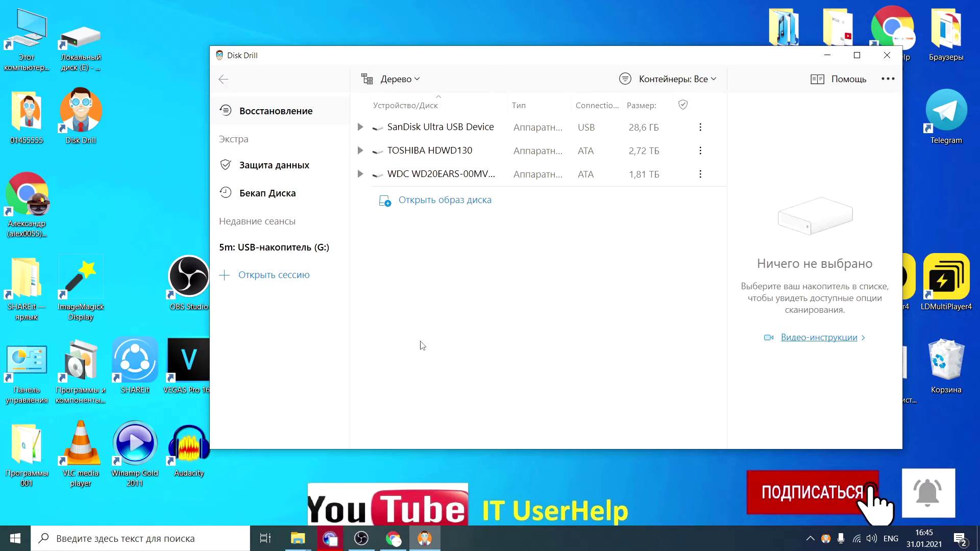
pyautogui.click(511, 176)
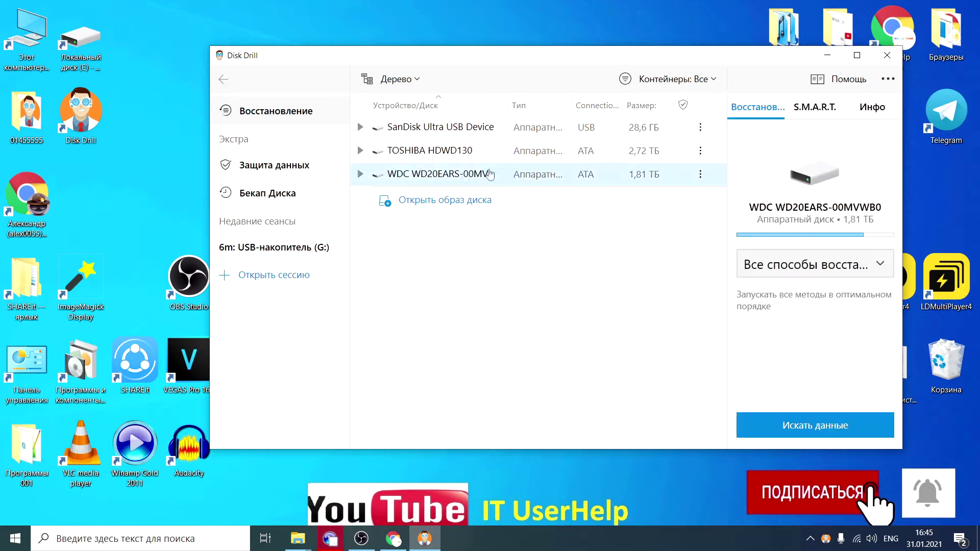
# Open USB drive G: in File Explorer and copy the Empire Seasons MP3 from the "do not delete" folder onto it.
pyautogui.click(828, 55)
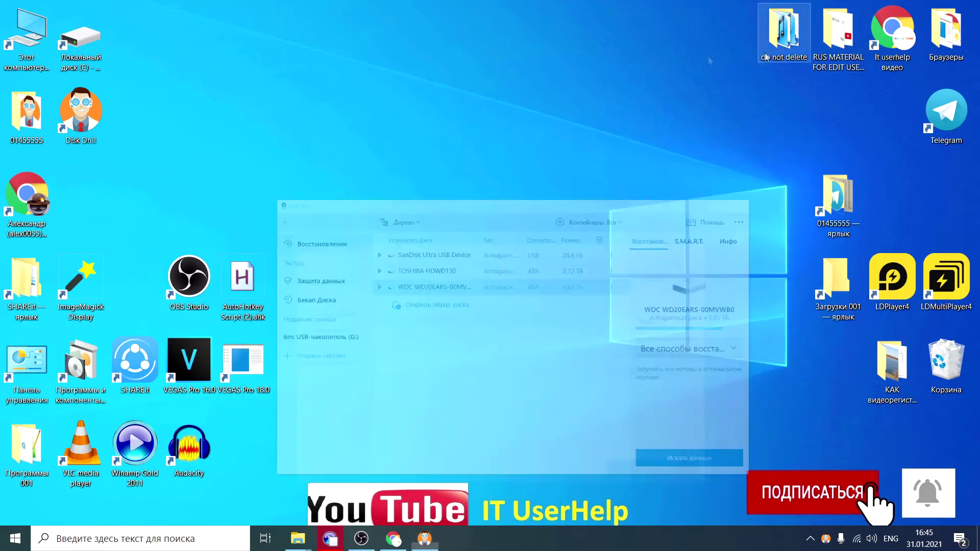
pyautogui.doubleClick(13, 60)
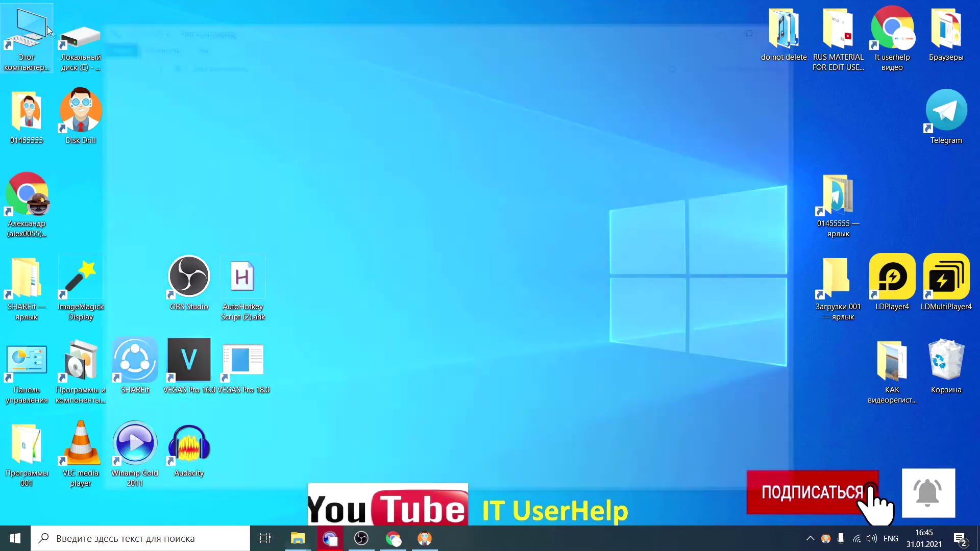
pyautogui.doubleClick(324, 286)
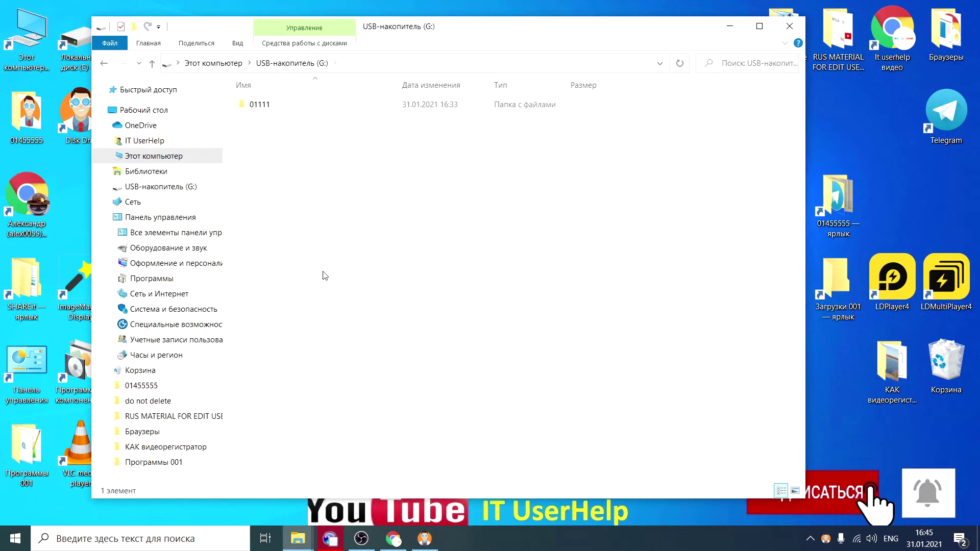
pyautogui.moveTo(559, 41); pyautogui.dragTo(537, 43)
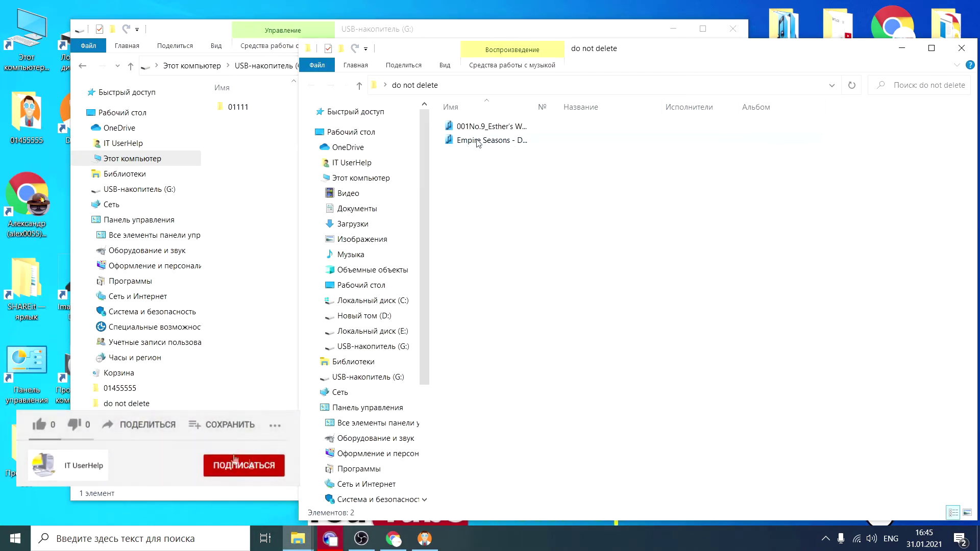
pyautogui.moveTo(474, 153); pyautogui.dragTo(281, 218)
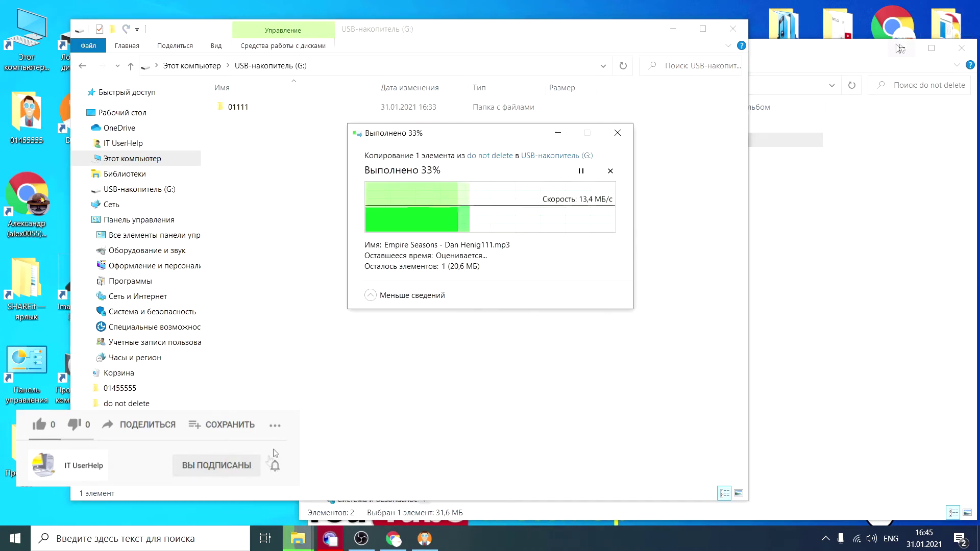
pyautogui.click(958, 51)
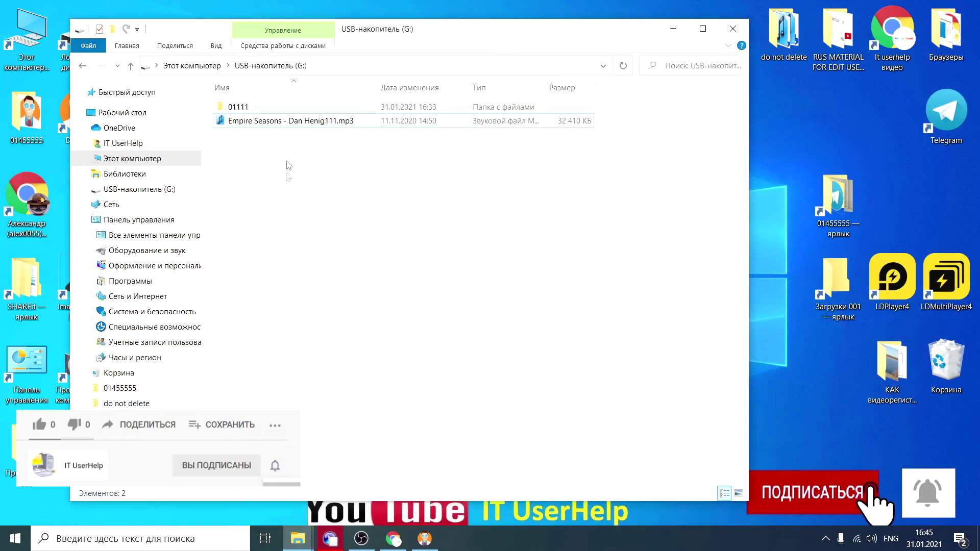
# Rename the copied Empire Seasons MP3 on the USB drive as "песня 31" and play it in Winamp.
pyautogui.click(295, 127)
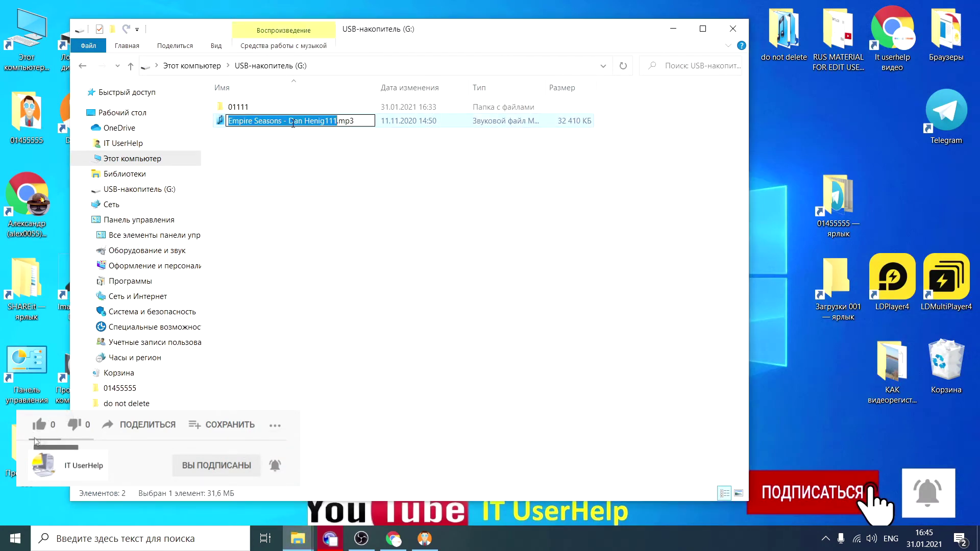
pyautogui.write('gt')
pyautogui.press('BackSpace')
pyautogui.press('BackSpace')
pyautogui.hotkey('alt', 'shift')
pyautogui.write('пн')
pyautogui.write('сня')
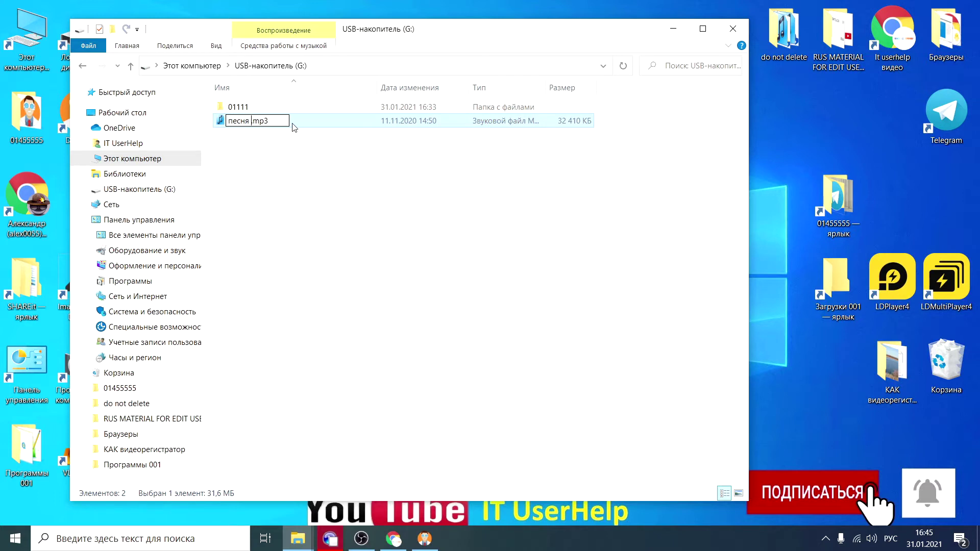
pyautogui.write(' 31')
pyautogui.click(313, 175)
pyautogui.click(244, 123)
pyautogui.press('Return')
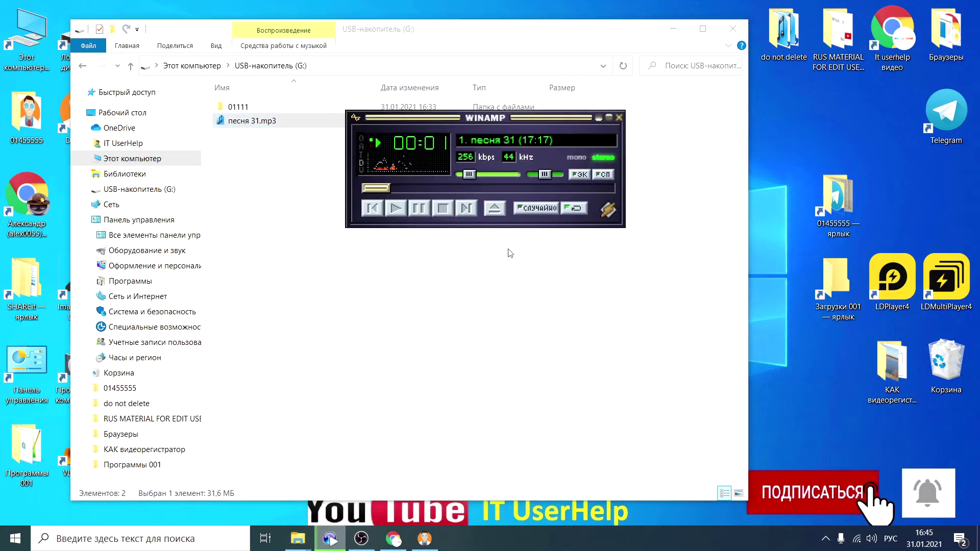
# Stop playback in Winamp, minimise the player and permanently delete песня 31.mp3 from USB drive G:.
pyautogui.click(442, 209)
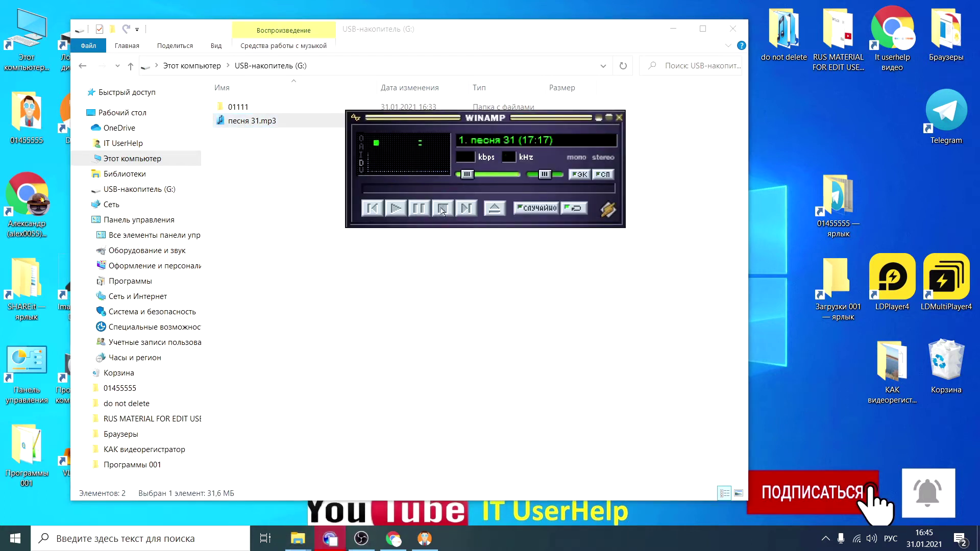
pyautogui.click(598, 118)
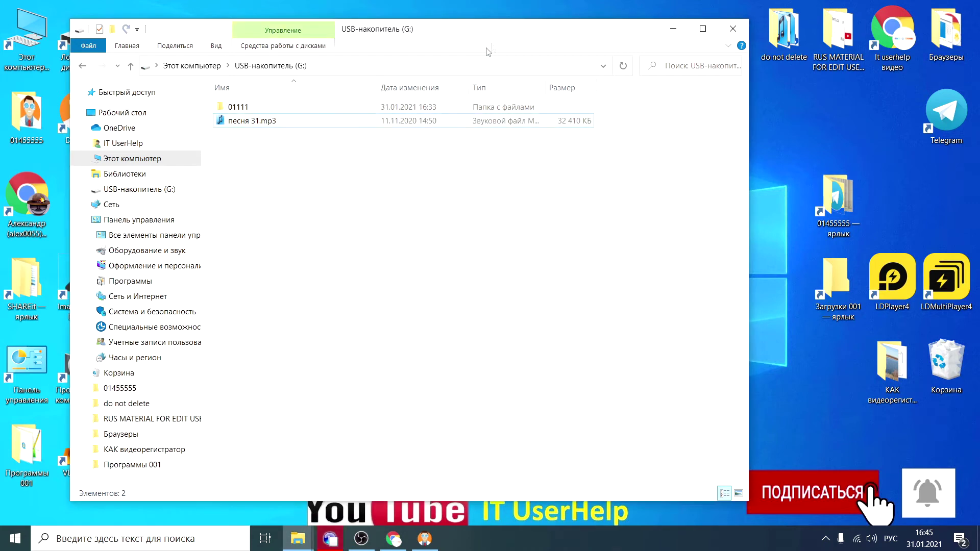
pyautogui.rightClick(262, 122)
pyautogui.click(299, 389)
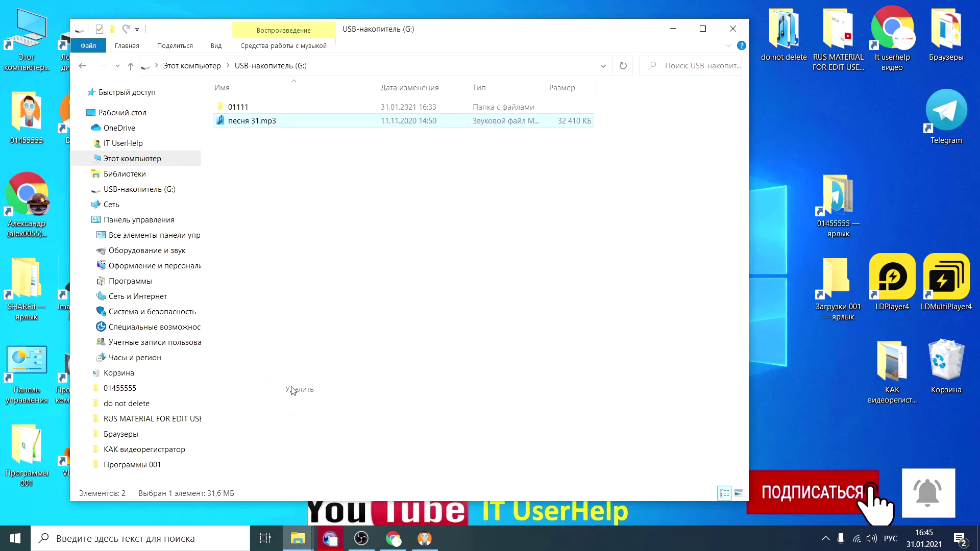
pyautogui.click(523, 315)
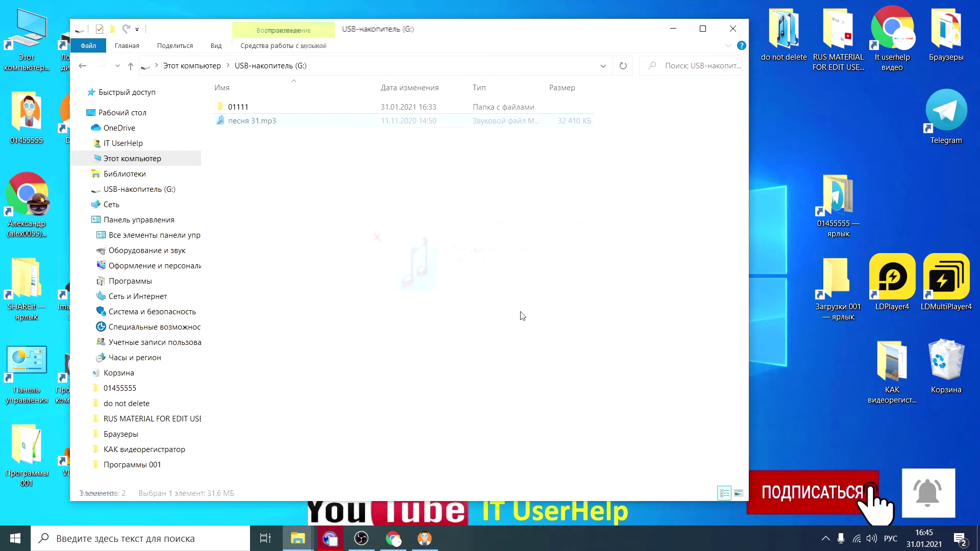
# Reopen USB drive G: from This PC to check its contents without the deleted song, and close File Explorer.
pyautogui.click(83, 65)
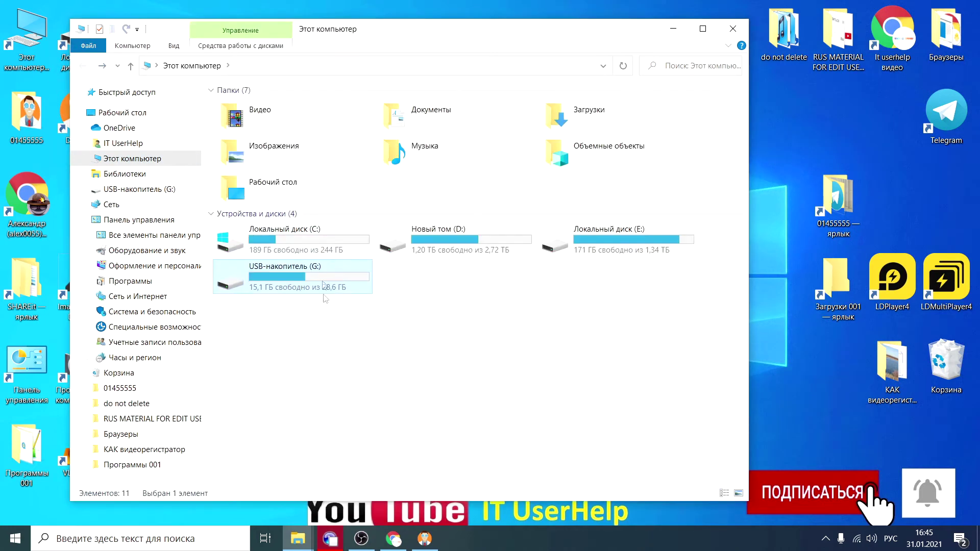
pyautogui.doubleClick(317, 267)
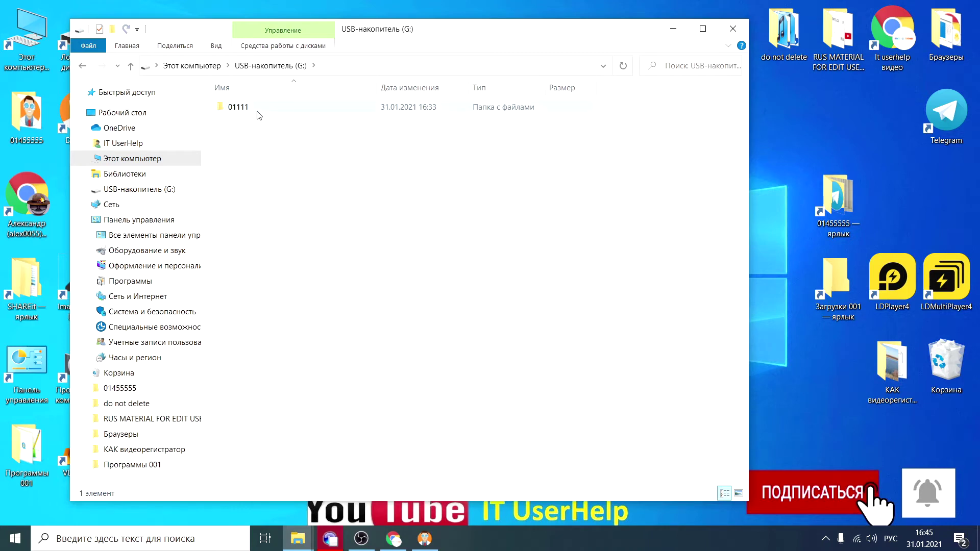
pyautogui.click(728, 30)
# Switch to Disk Drill, expand SanDisk Ultra USB Device and scan its USB-накопитель (G:) volume for lost data with all recovery methods.
pyautogui.click(425, 539)
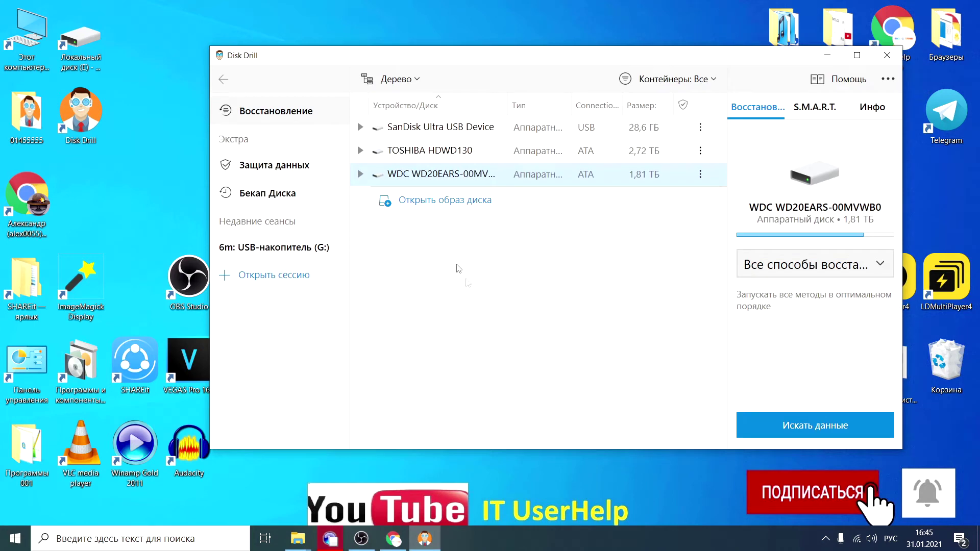
pyautogui.click(366, 132)
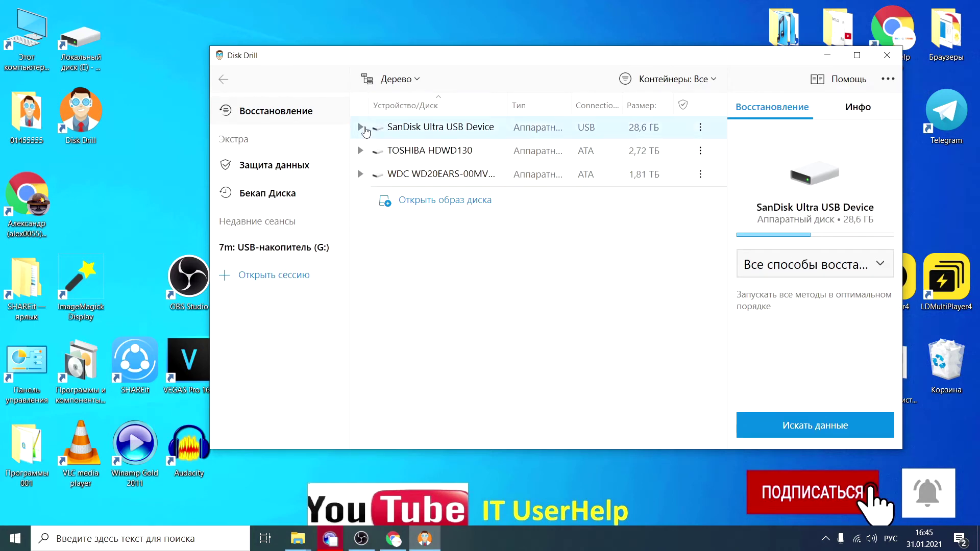
pyautogui.click(361, 129)
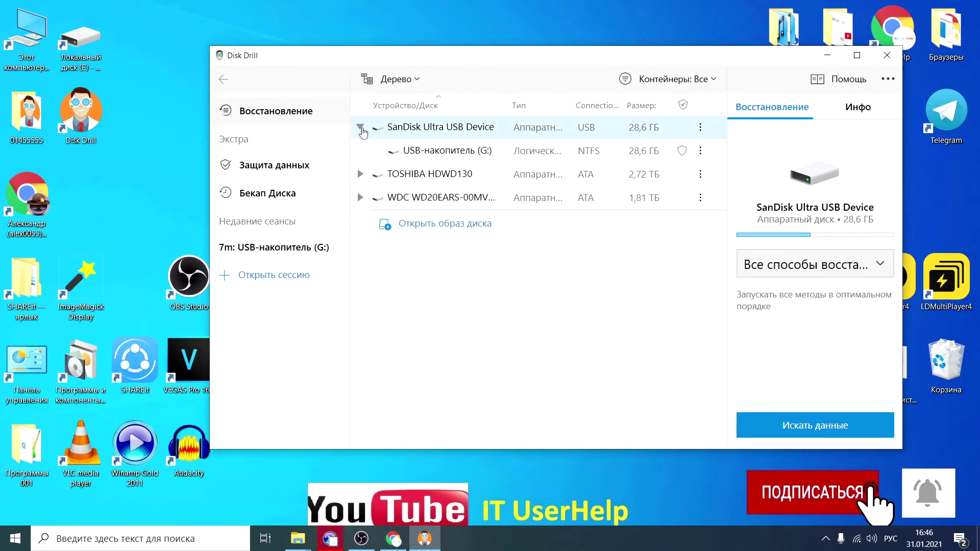
pyautogui.click(437, 149)
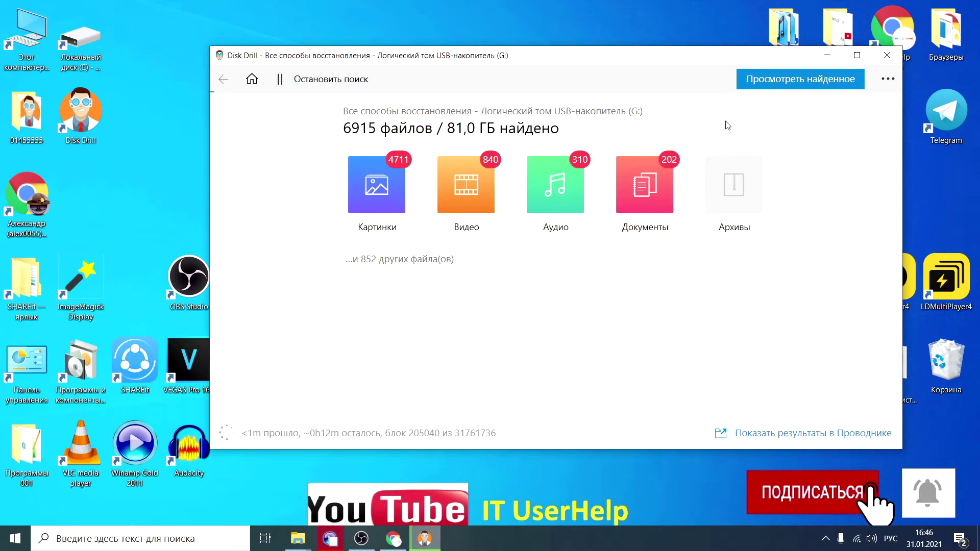
# Review the scan's found items, expanding Найденные файлы and USB-накопитель (G) down to песня 31.mp3, and stop the scan.
pyautogui.click(768, 83)
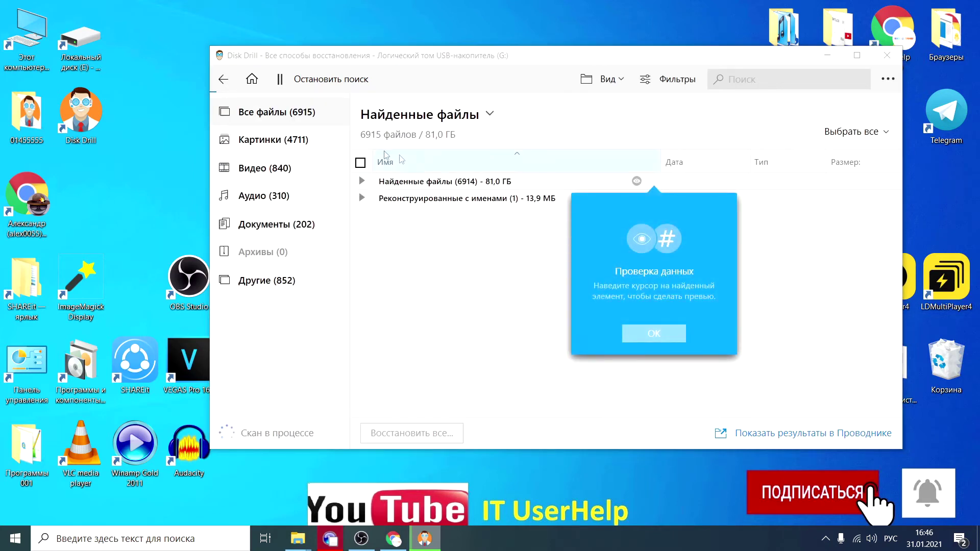
pyautogui.click(224, 80)
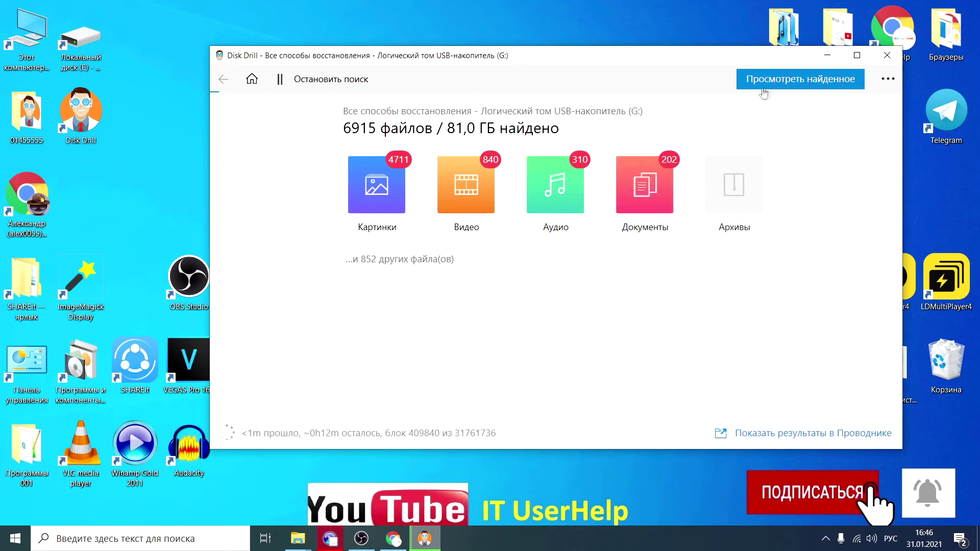
pyautogui.click(778, 81)
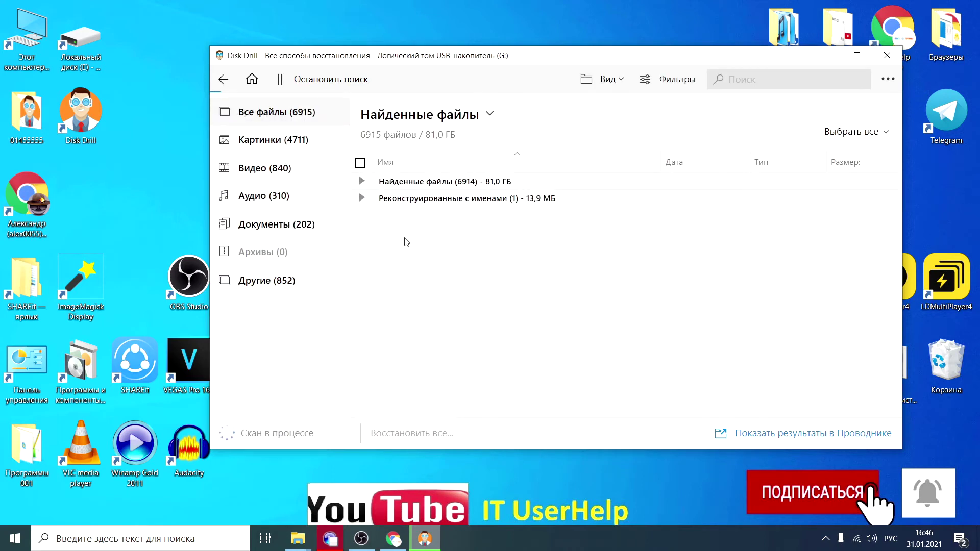
pyautogui.click(362, 184)
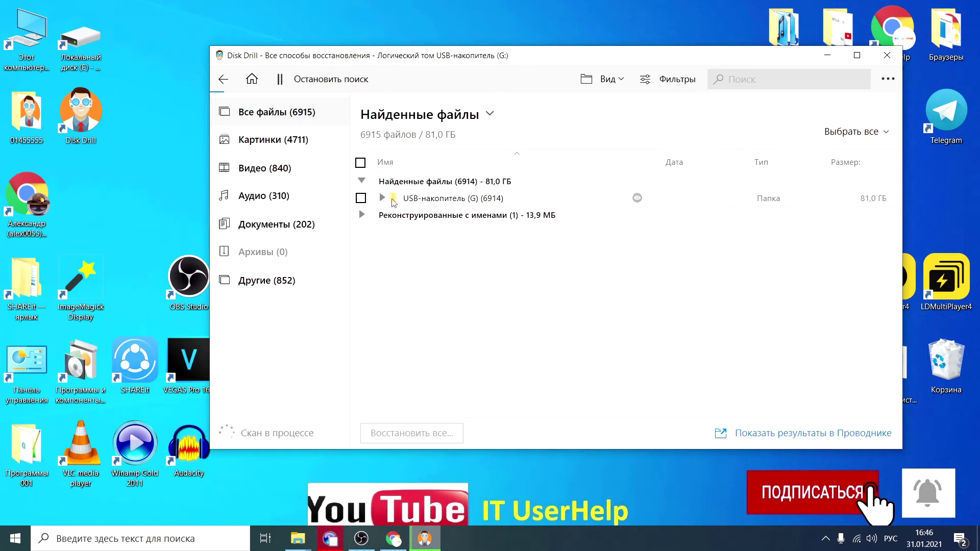
pyautogui.click(383, 198)
pyautogui.scroll(-5, 450, 329)
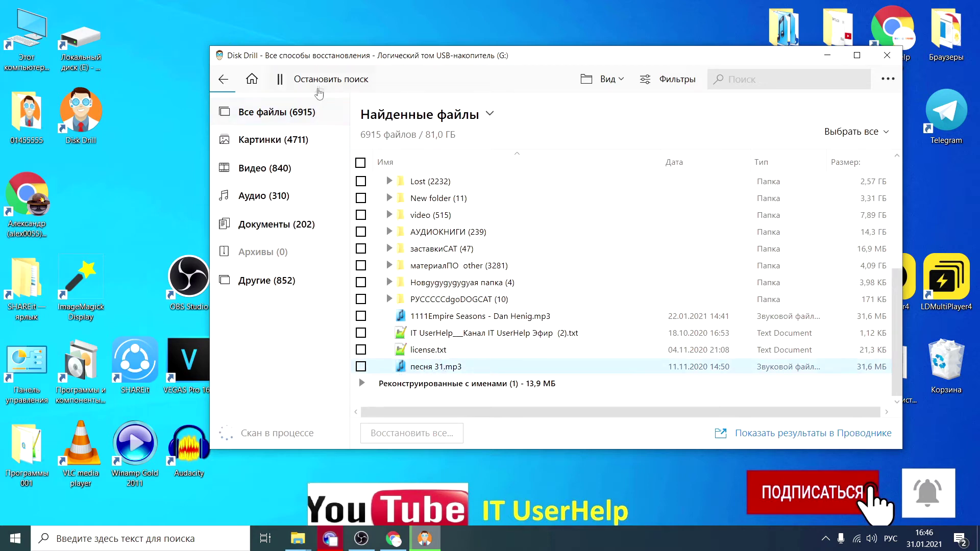
pyautogui.click(320, 80)
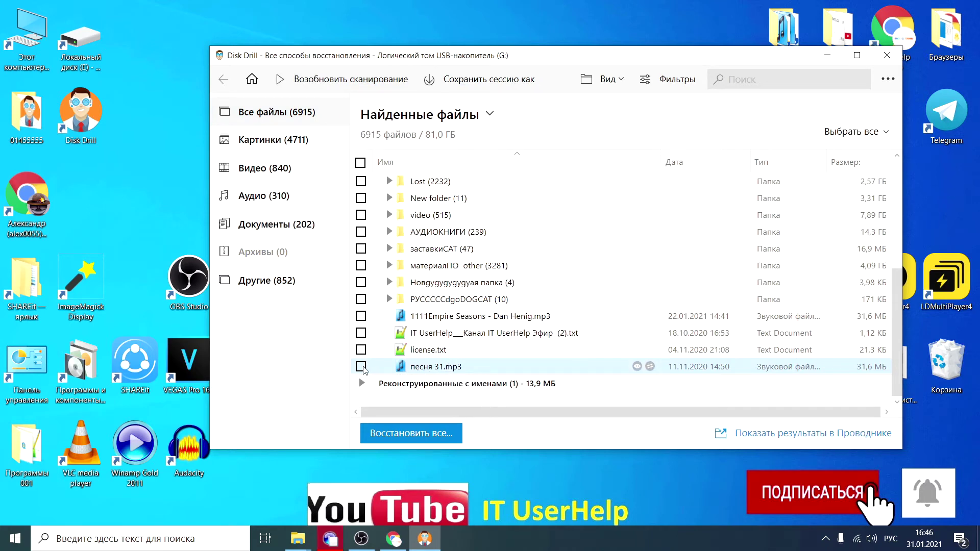
# Mark песня 31.mp3 for recovery, choose the Desktop (Рабочий стол) as the destination folder and run the recovery.
pyautogui.click(361, 367)
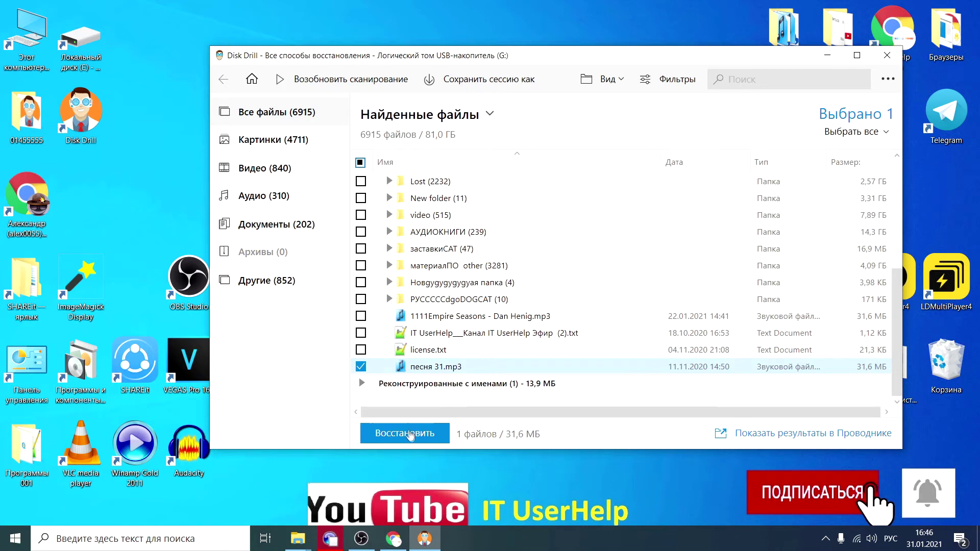
pyautogui.click(411, 431)
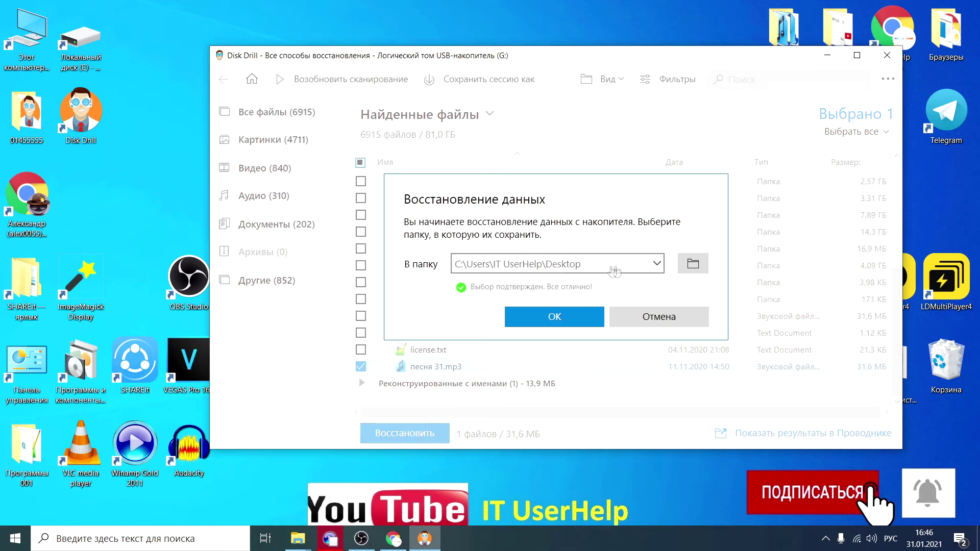
pyautogui.click(657, 266)
pyautogui.click(693, 265)
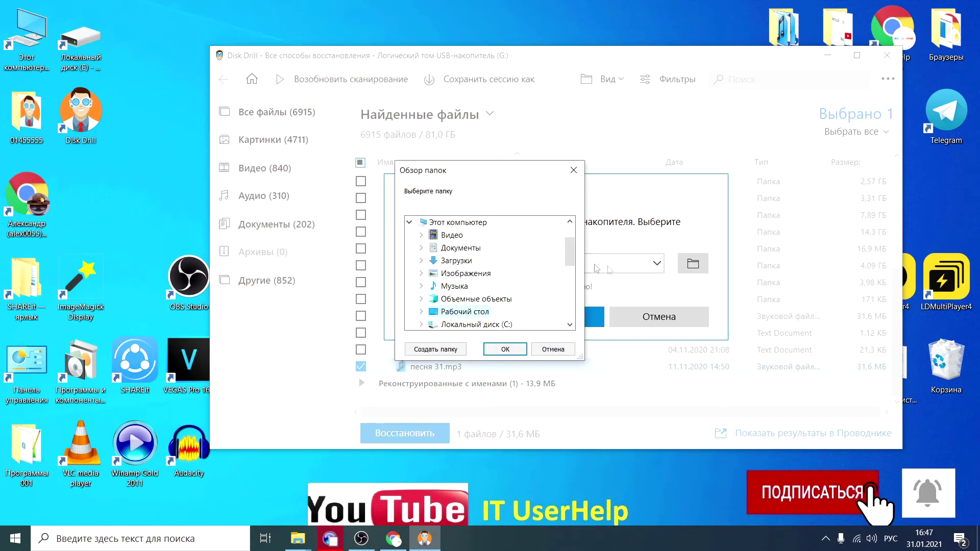
pyautogui.click(455, 312)
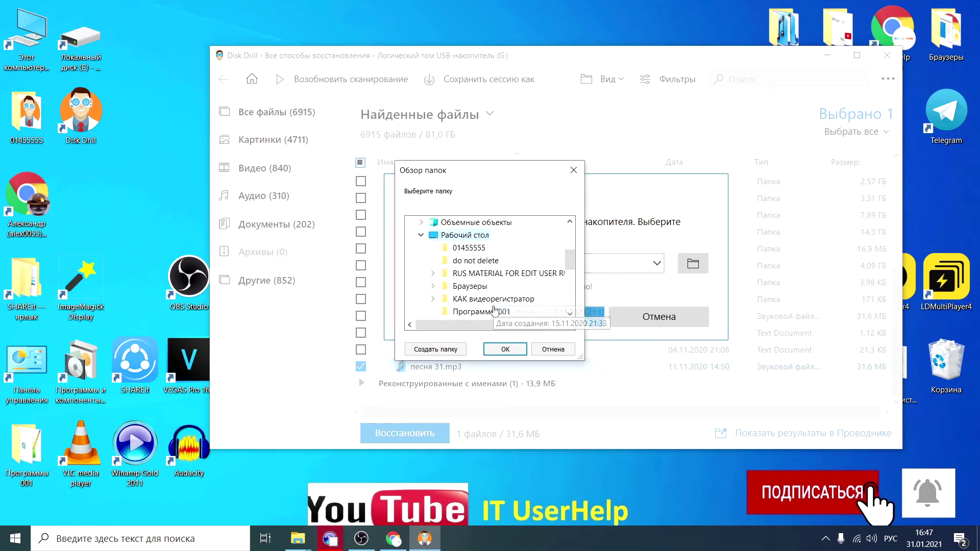
pyautogui.click(505, 349)
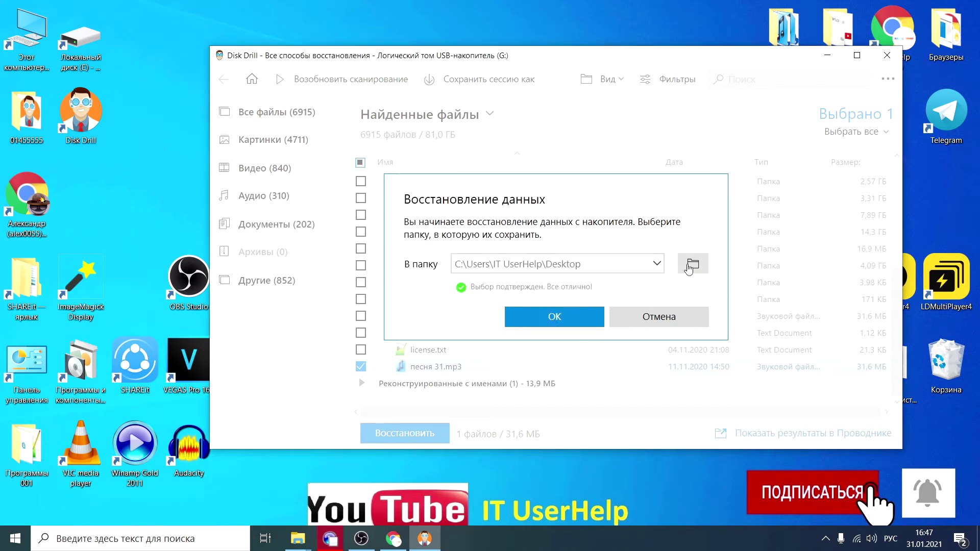
pyautogui.click(533, 319)
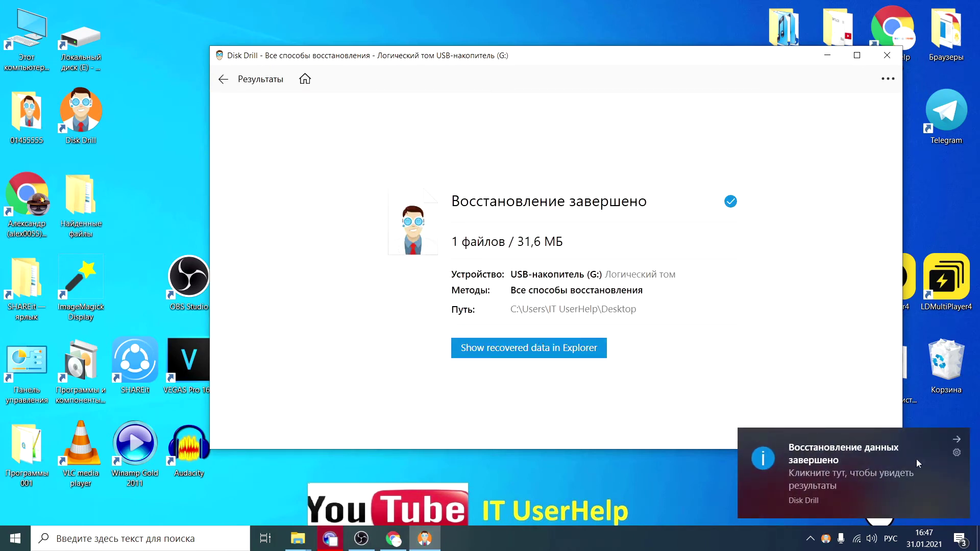
# Dismiss the completion notification, show the recovered data in Explorer, and clear both the Explorer and Disk Drill windows off the desktop.
pyautogui.click(956, 439)
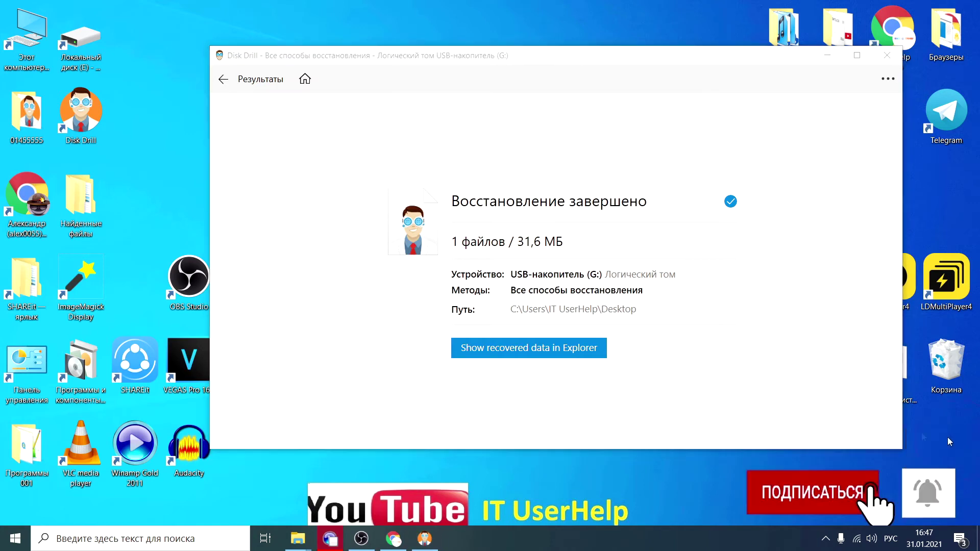
pyautogui.click(515, 351)
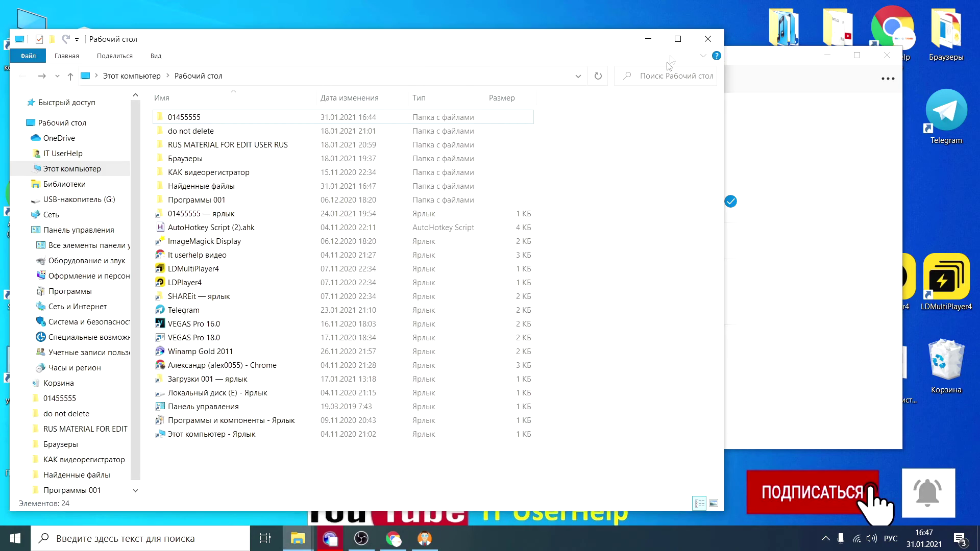
pyautogui.click(709, 39)
pyautogui.click(827, 55)
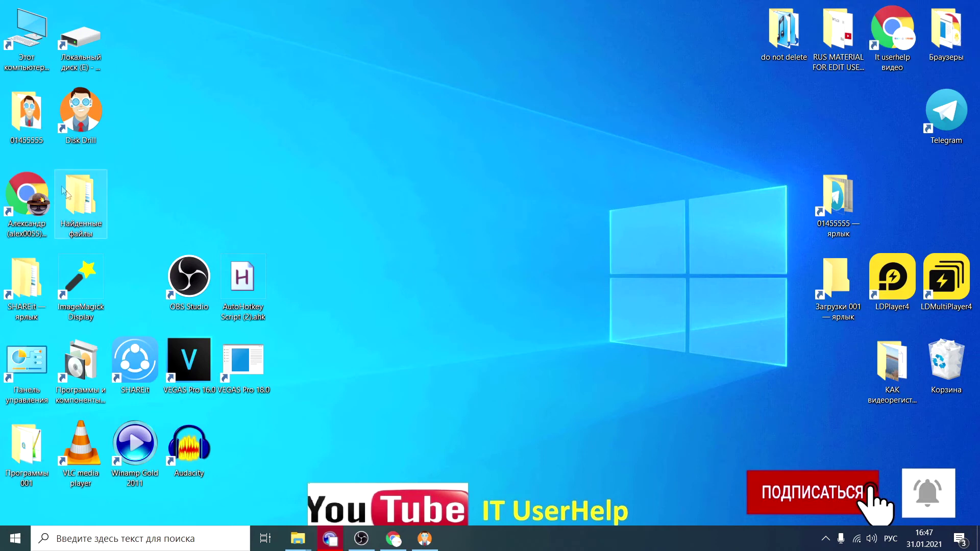
# Move the Найденные файлы folder to empty desktop space and play песня 31.mp3 from its USB-накопитель (G) subfolder.
pyautogui.moveTo(83, 193); pyautogui.dragTo(408, 117)
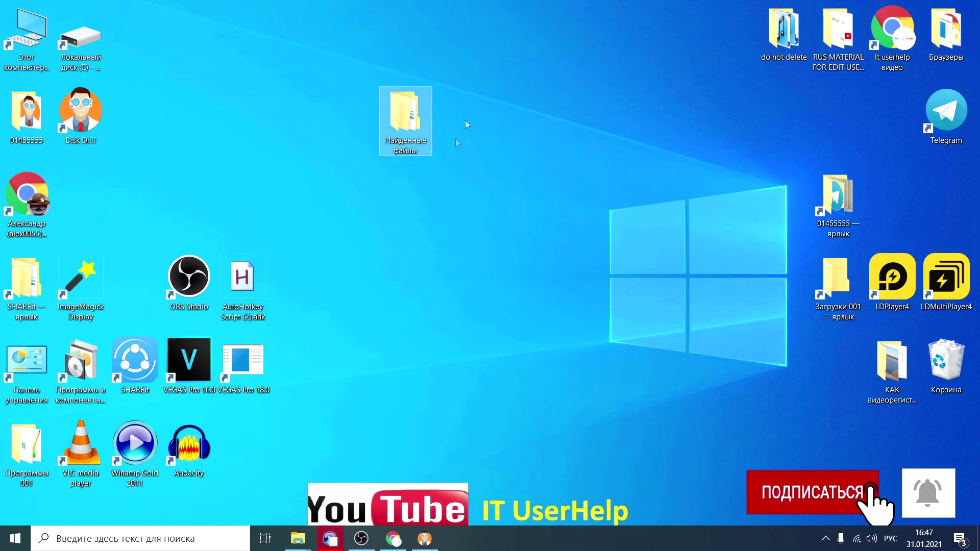
pyautogui.doubleClick(399, 117)
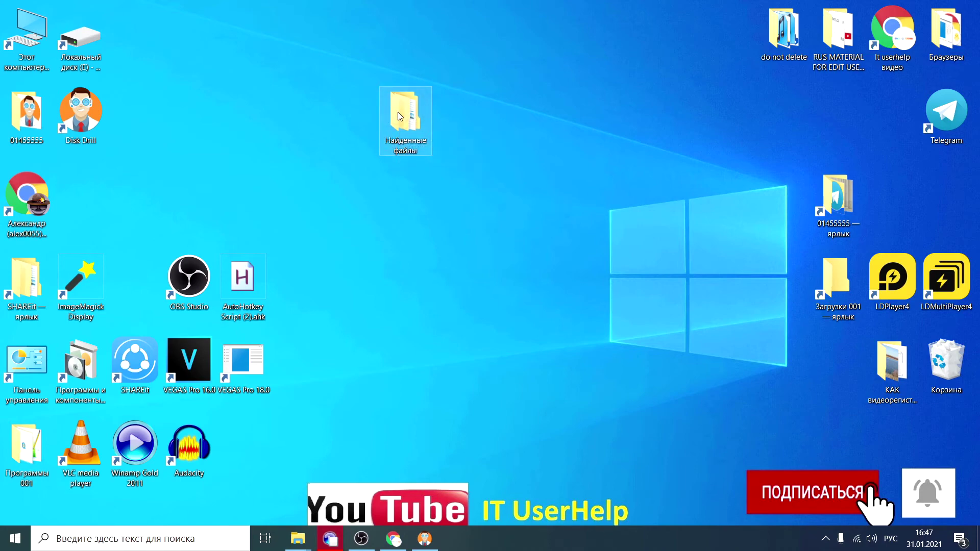
pyautogui.doubleClick(227, 122)
pyautogui.click(197, 119)
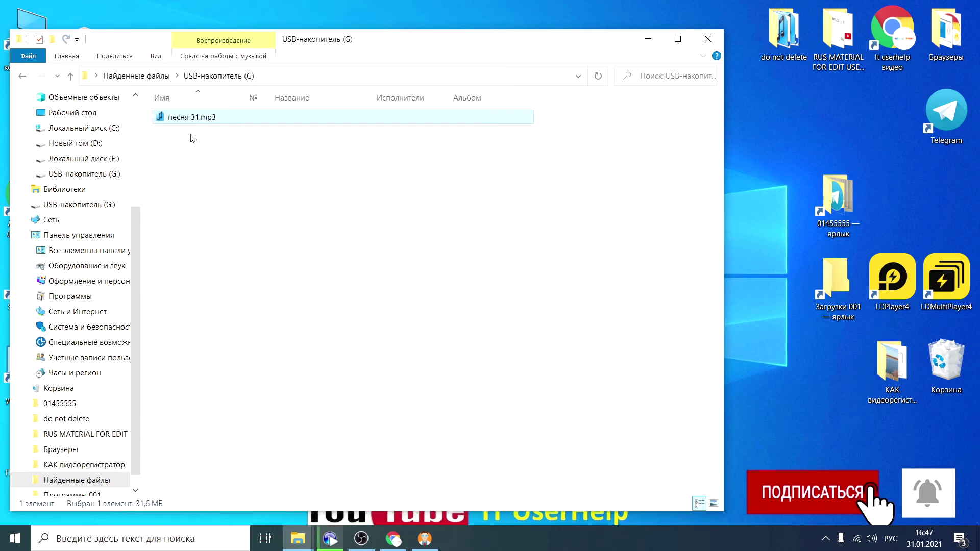
# Skip ahead through the recovered song in Winamp to test it, stop playback and minimise the player.
pyautogui.click(469, 189)
pyautogui.moveTo(510, 190); pyautogui.dragTo(559, 189)
pyautogui.press('v')
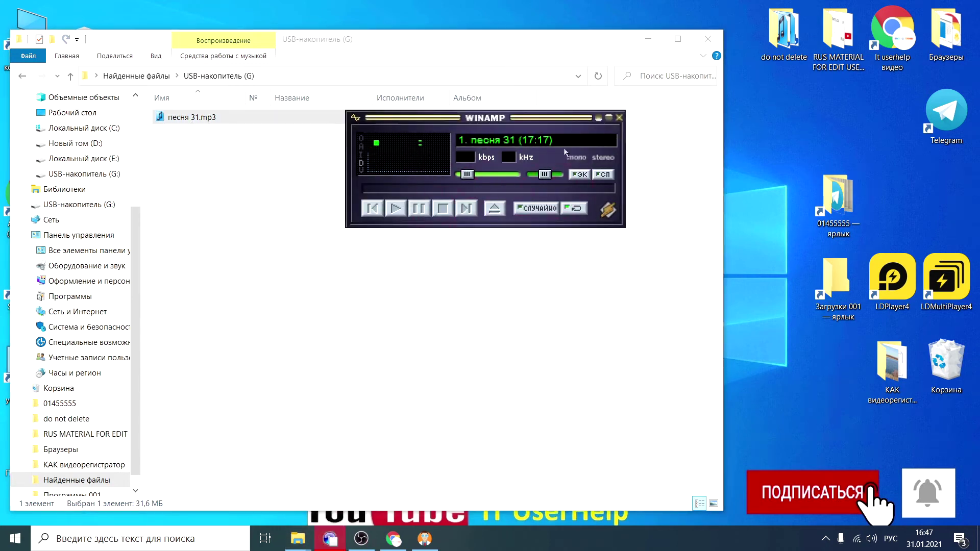
pyautogui.click(599, 119)
# Go back to the Найденные файлы folder and reopen its USB-накопитель (G) subfolder to check the recovered file's location.
pyautogui.moveTo(359, 45); pyautogui.dragTo(443, 49)
pyautogui.hotkey('alt', 'Left')
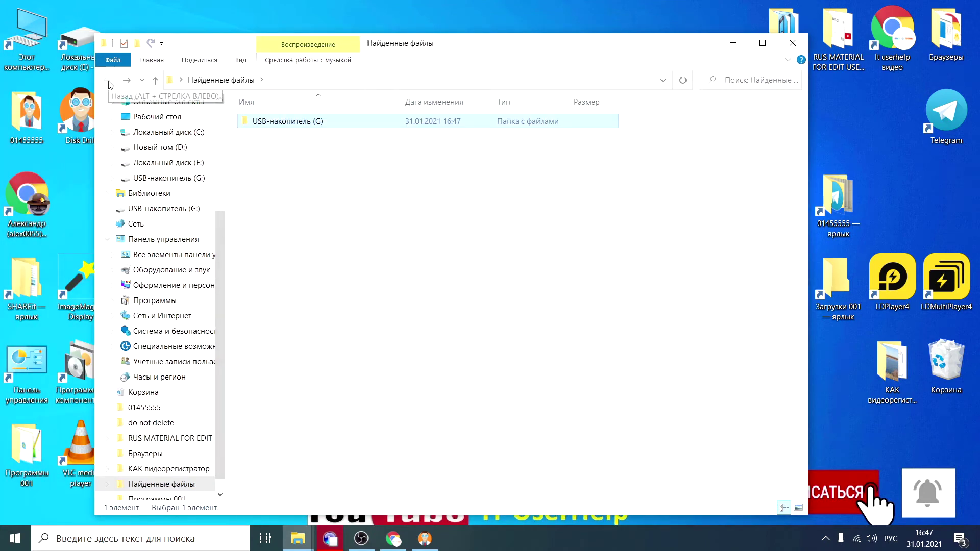
pyautogui.click(322, 170)
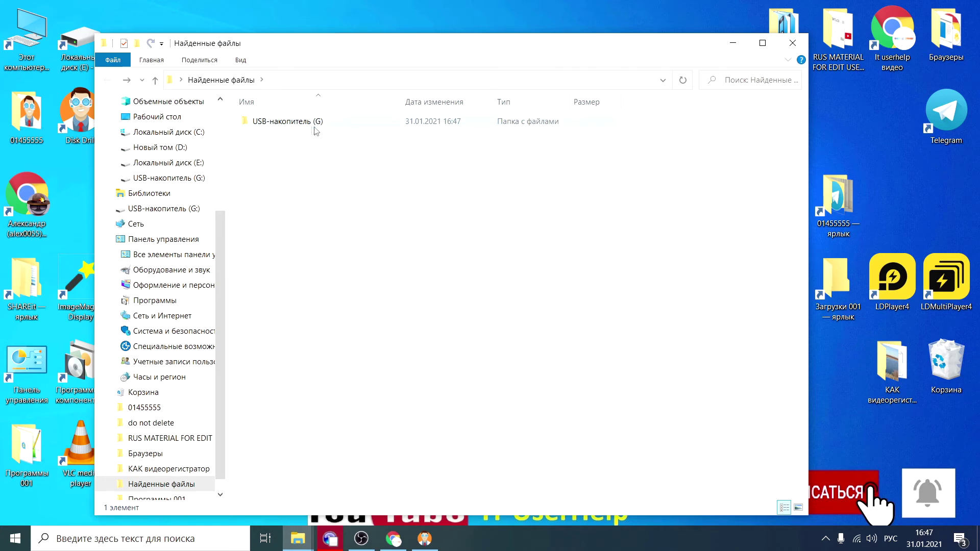
pyautogui.doubleClick(317, 127)
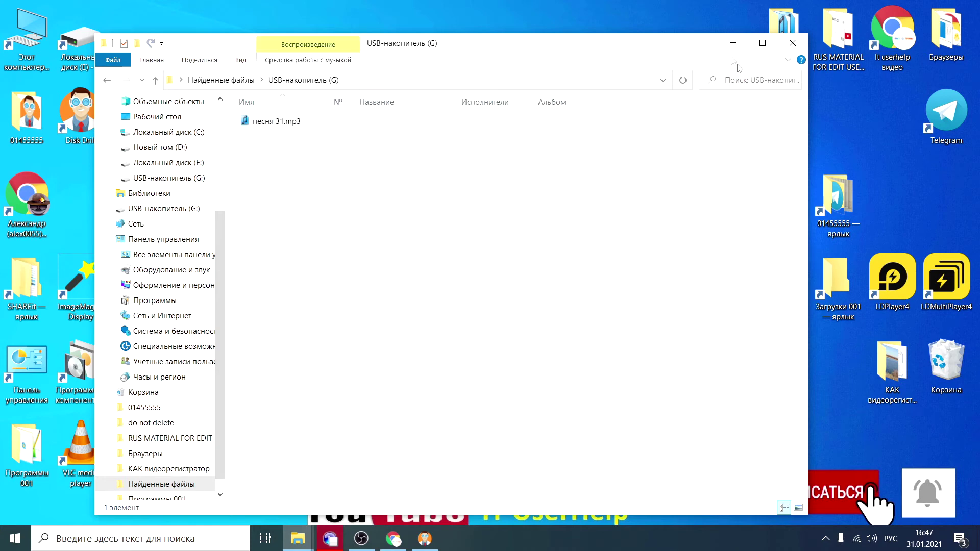
# Minimise the recovered-files window, bring Disk Drill back up and close the program.
pyautogui.click(733, 42)
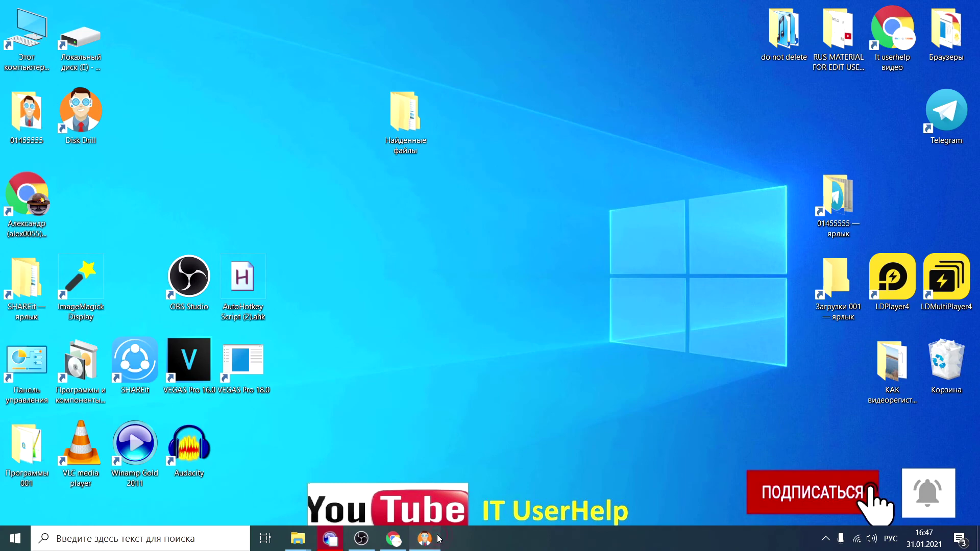
pyautogui.click(425, 538)
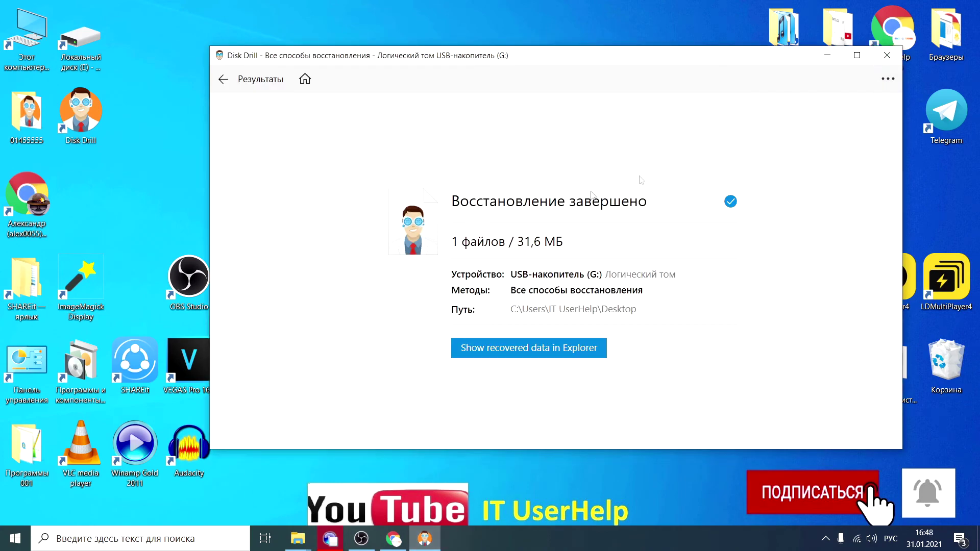
pyautogui.click(887, 55)
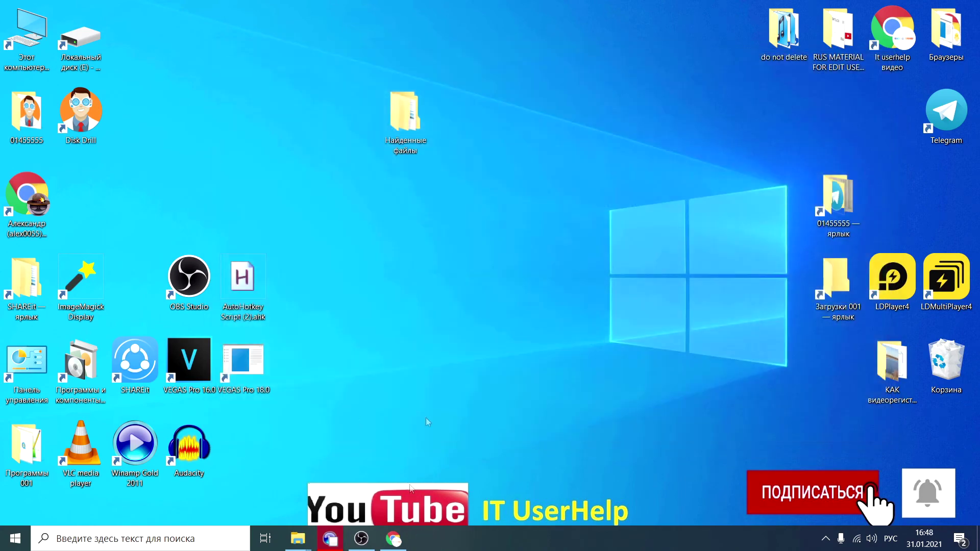